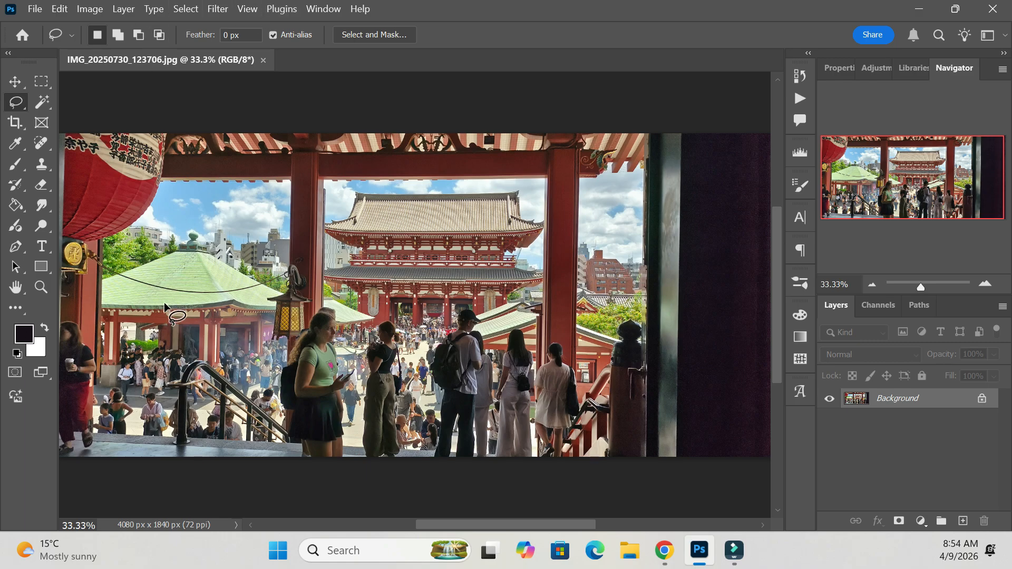
Draw a rectangular marquee selection from the sky down over the lantern pillar and green pavilion roof, and deselect it.
{"action": "left_click", "coordinate": [41, 85]}
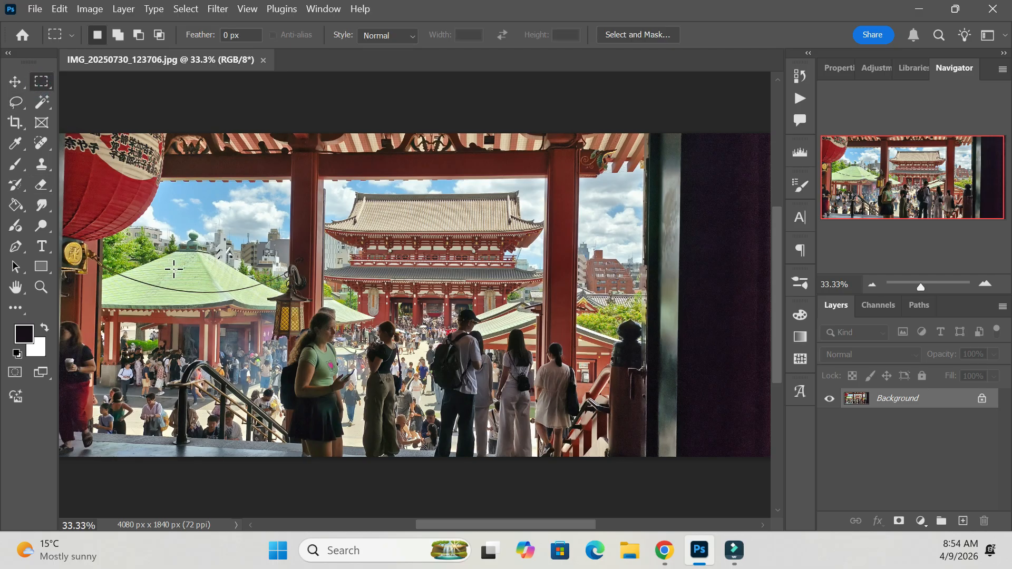
{"action": "left_click_drag", "start_coordinate": [201, 183], "coordinate": [374, 376]}
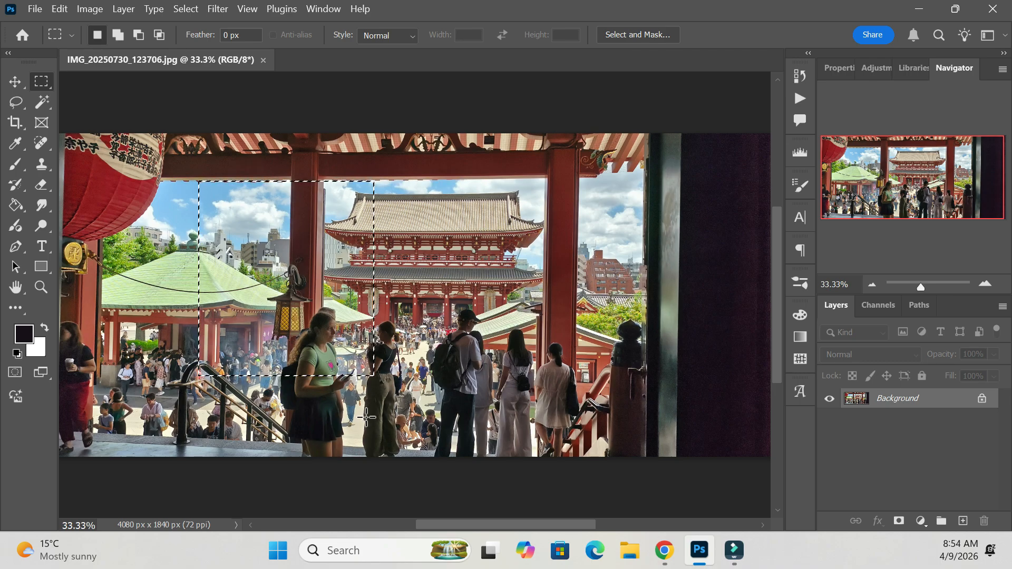
{"action": "left_click", "coordinate": [278, 437]}
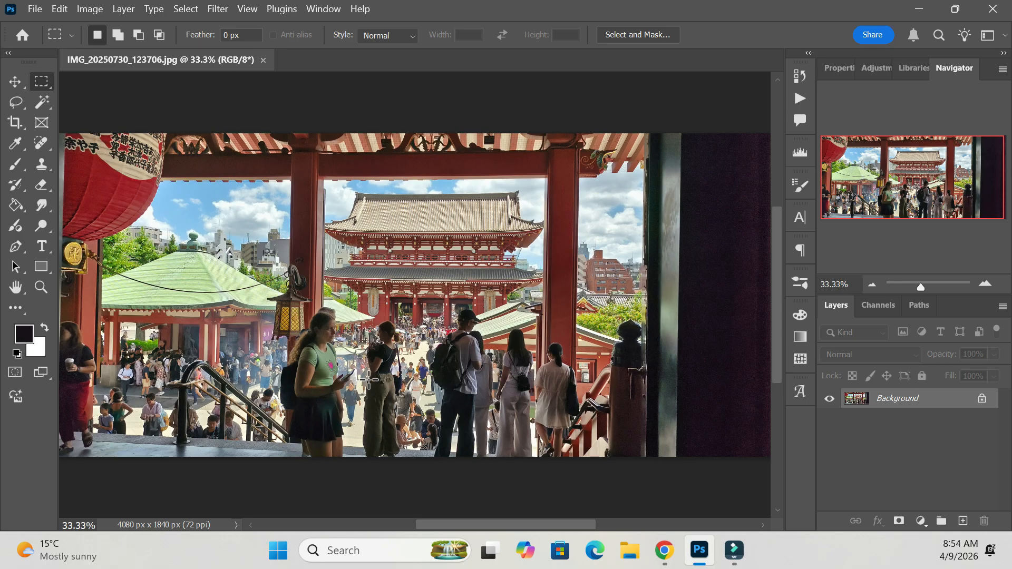
Duplicate the Background layer and hide the original.
{"action": "right_click", "coordinate": [907, 399]}
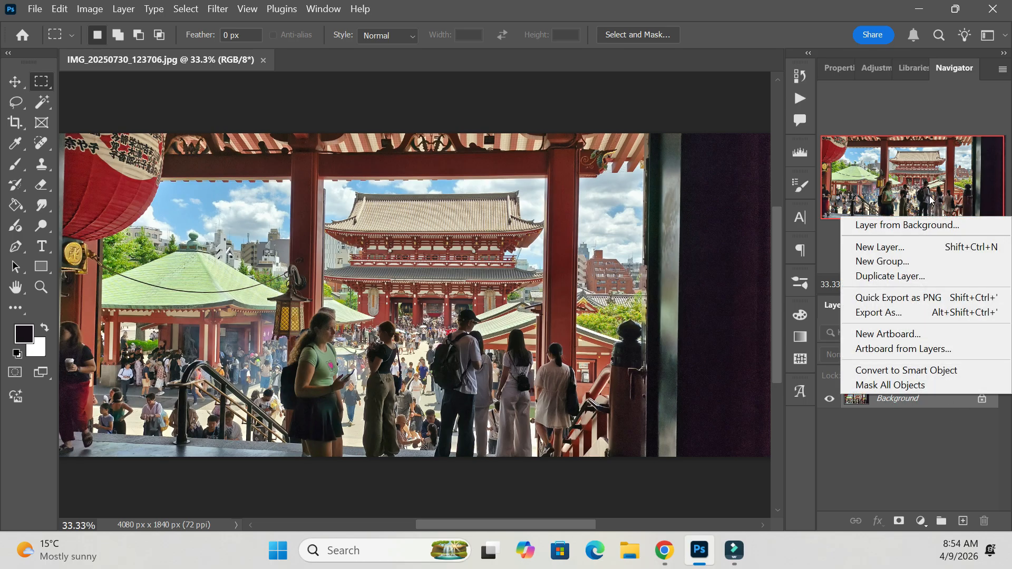
{"action": "left_click", "coordinate": [890, 276]}
{"action": "left_click", "coordinate": [830, 417]}
Add a new layer directly above Background, fill it with white, and make Background copy the active layer.
{"action": "left_click", "coordinate": [897, 414]}
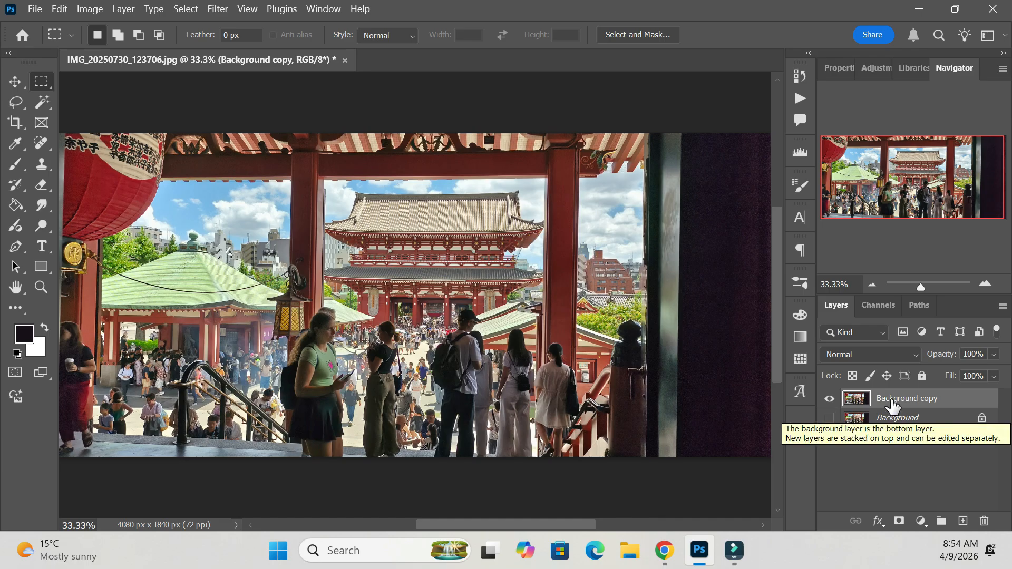
{"action": "left_click", "coordinate": [961, 520]}
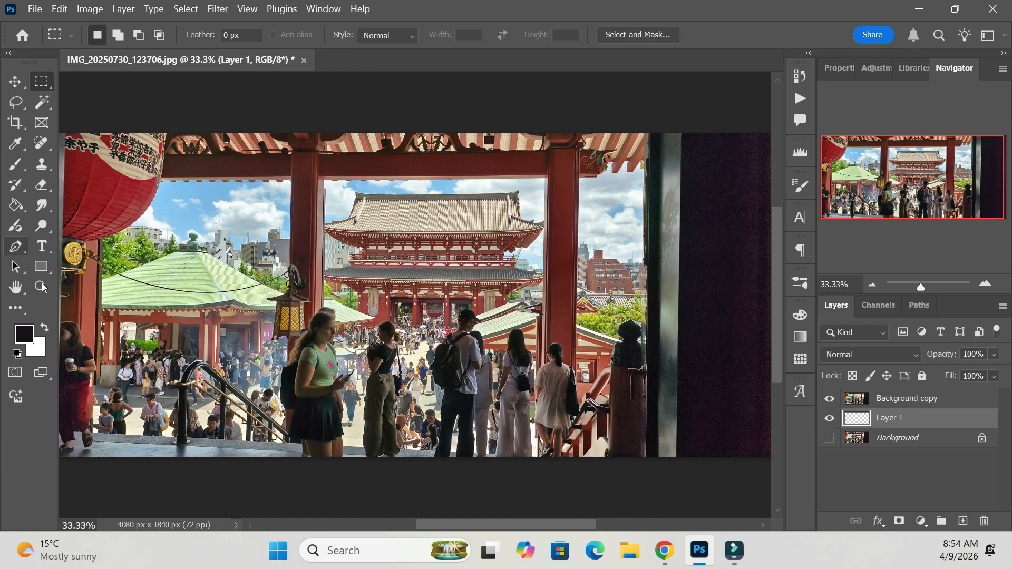
{"action": "left_click", "coordinate": [16, 205]}
{"action": "left_click", "coordinate": [448, 340]}
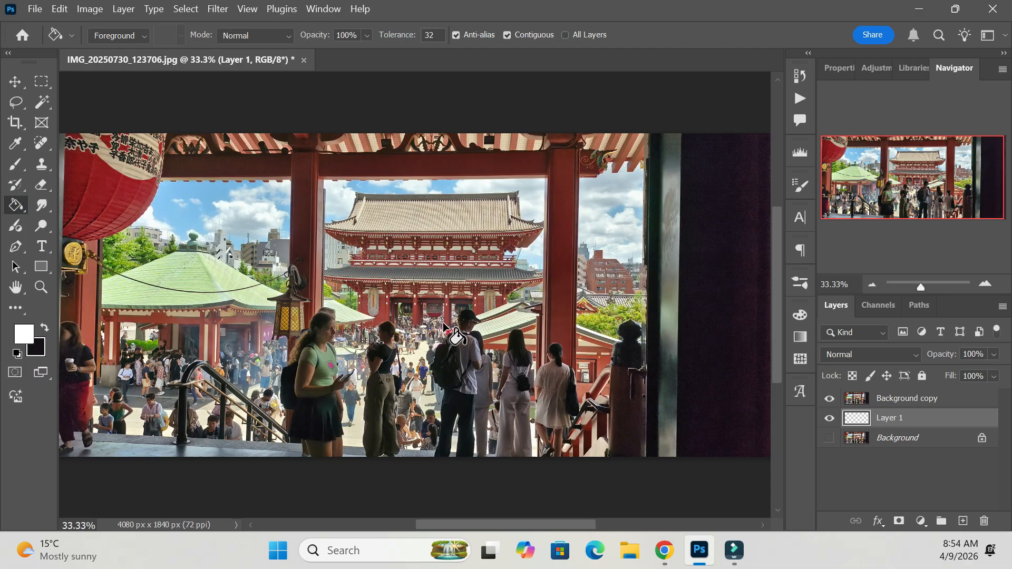
{"action": "left_click", "coordinate": [938, 400]}
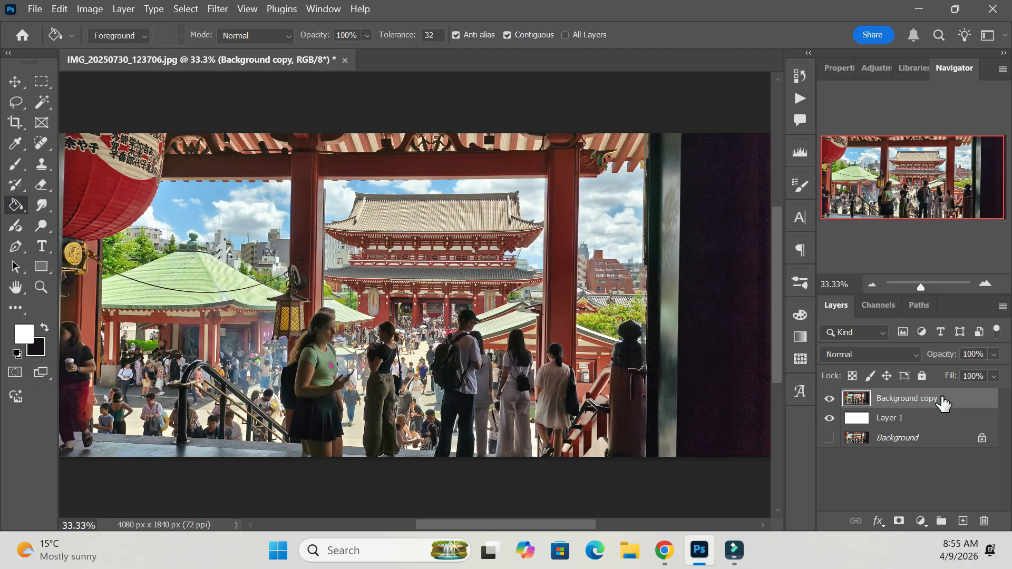
Select a wide rectangular area across the temple and visitors, shift its pixels upward and slightly left, and deselect.
{"action": "left_click", "coordinate": [41, 83]}
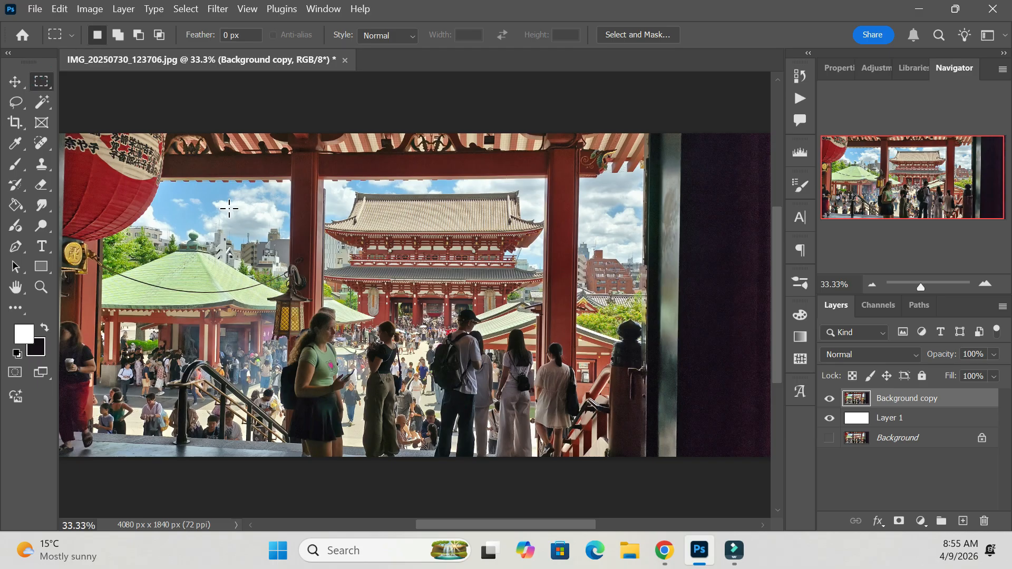
{"action": "left_click_drag", "start_coordinate": [238, 209], "coordinate": [529, 386]}
{"action": "left_click", "coordinate": [24, 84]}
{"action": "left_click_drag", "start_coordinate": [399, 323], "coordinate": [381, 262]}
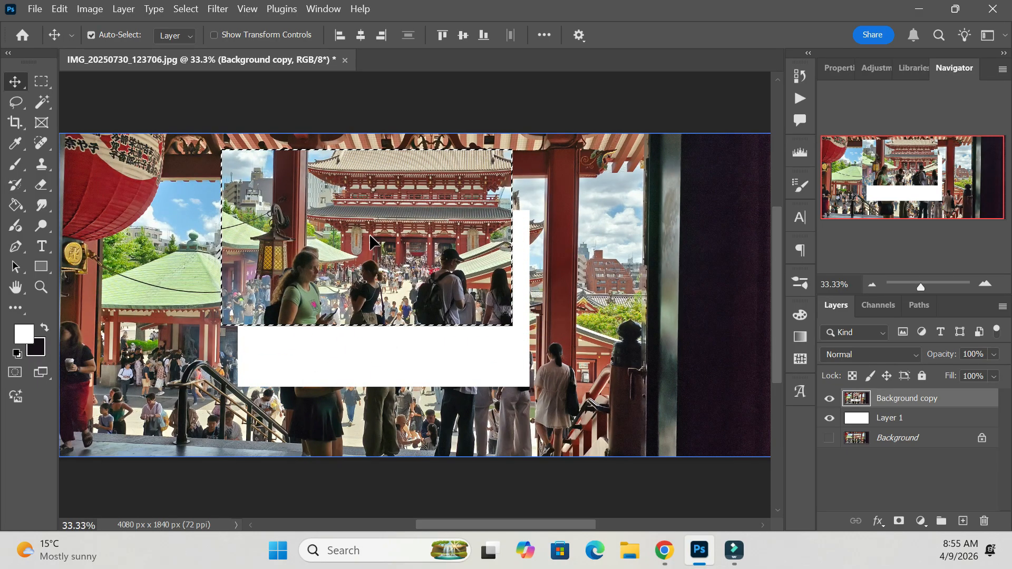
{"action": "key", "text": "ctrl+d"}
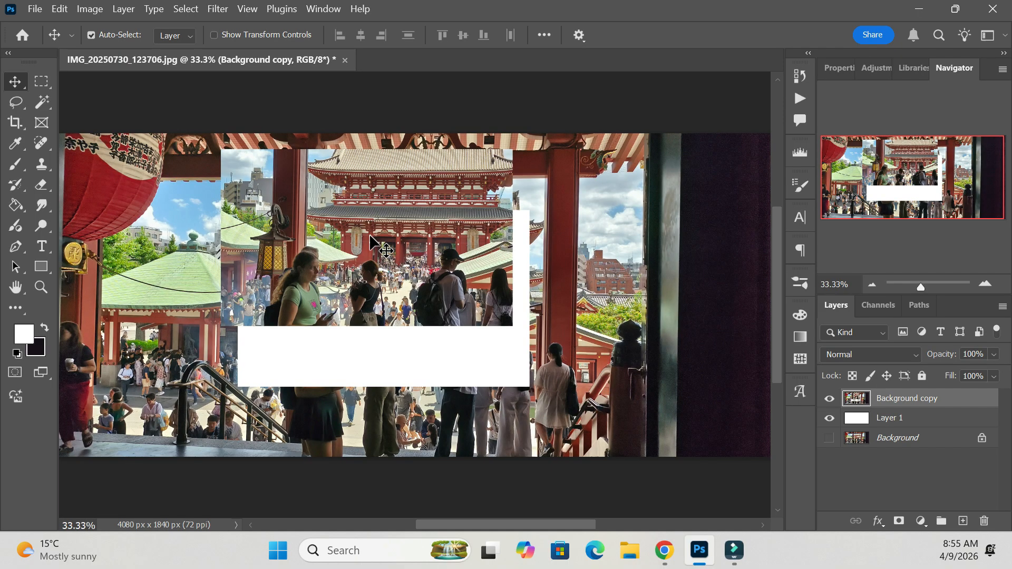
Undo the deselection and the move of the rectangular area, and clear the restored selection.
{"action": "left_click", "coordinate": [57, 9]}
{"action": "left_click", "coordinate": [114, 20]}
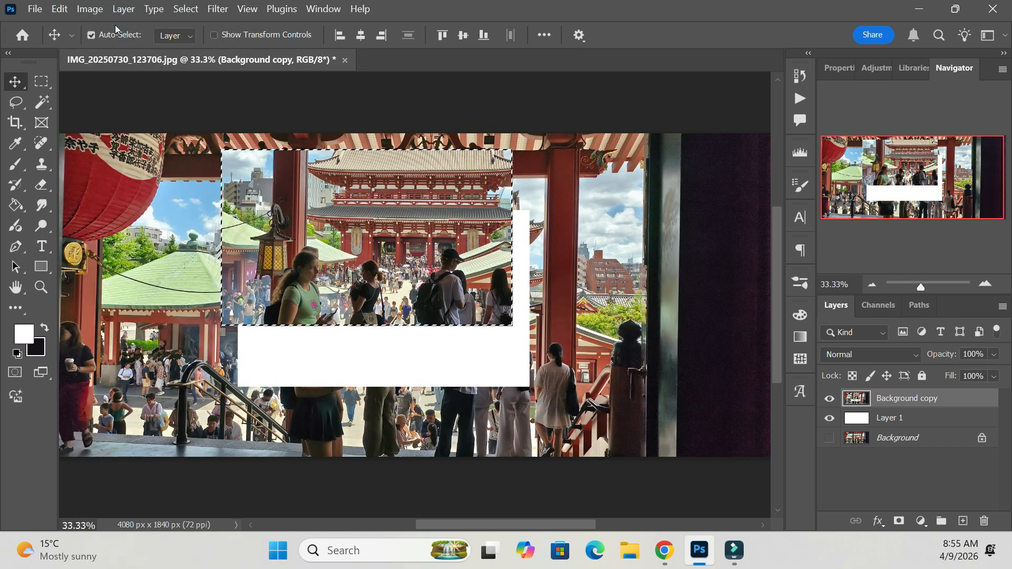
{"action": "left_click", "coordinate": [48, 8]}
{"action": "left_click", "coordinate": [107, 23]}
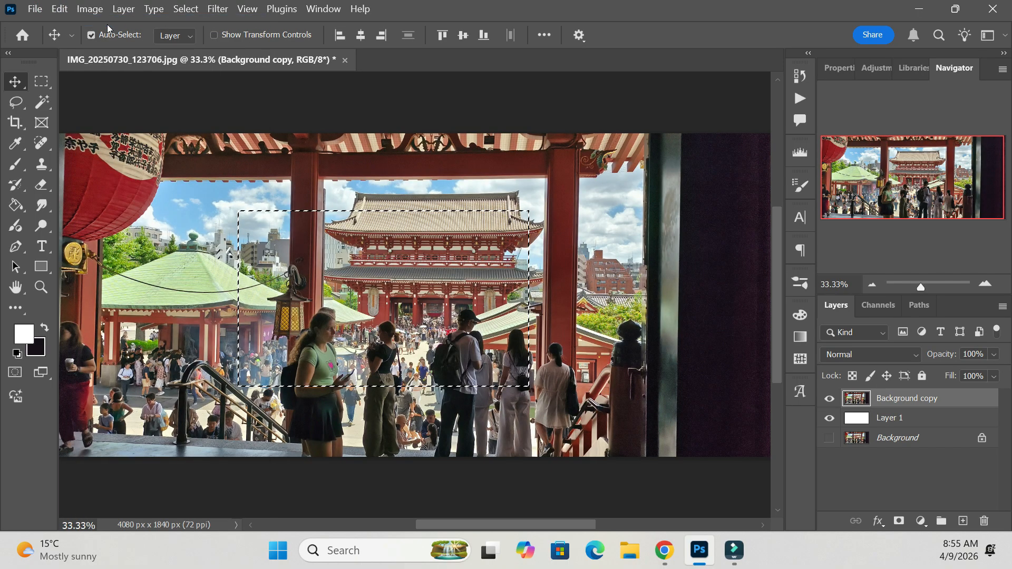
{"action": "key", "text": "ctrl+d"}
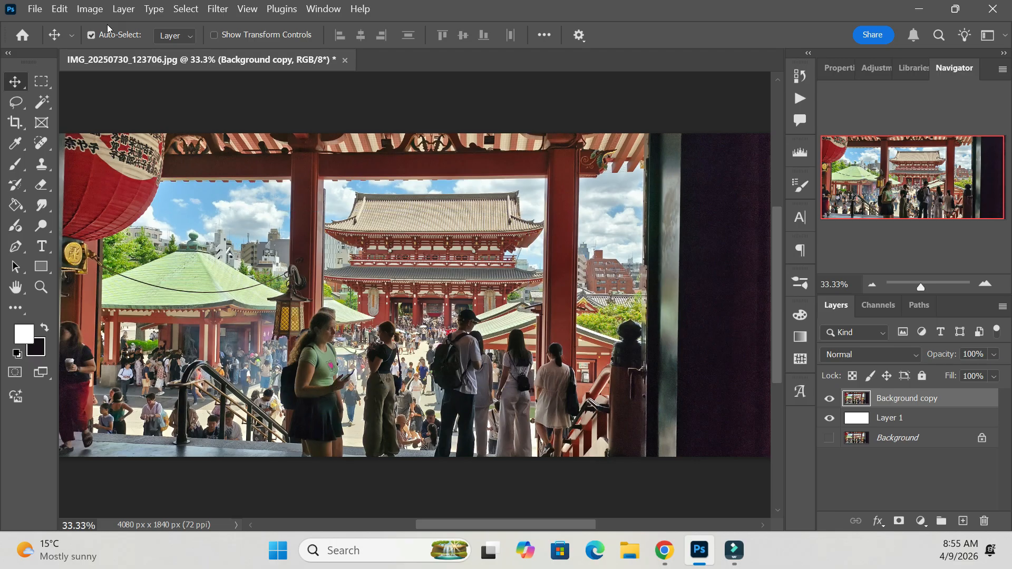
Select a wide elliptical area over the temple roofs, shift its pixels up and to the left, and deselect.
{"action": "left_click", "coordinate": [40, 84]}
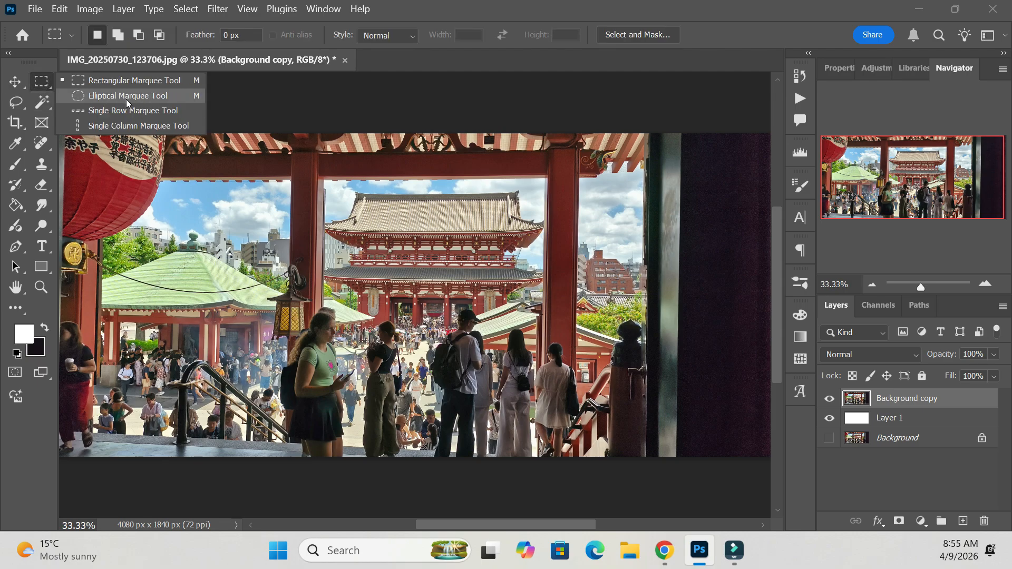
{"action": "left_click", "coordinate": [128, 97]}
{"action": "left_click_drag", "start_coordinate": [229, 198], "coordinate": [504, 323]}
{"action": "key", "text": "v"}
{"action": "left_click_drag", "start_coordinate": [395, 315], "coordinate": [341, 246]}
{"action": "key", "text": "ctrl+d"}
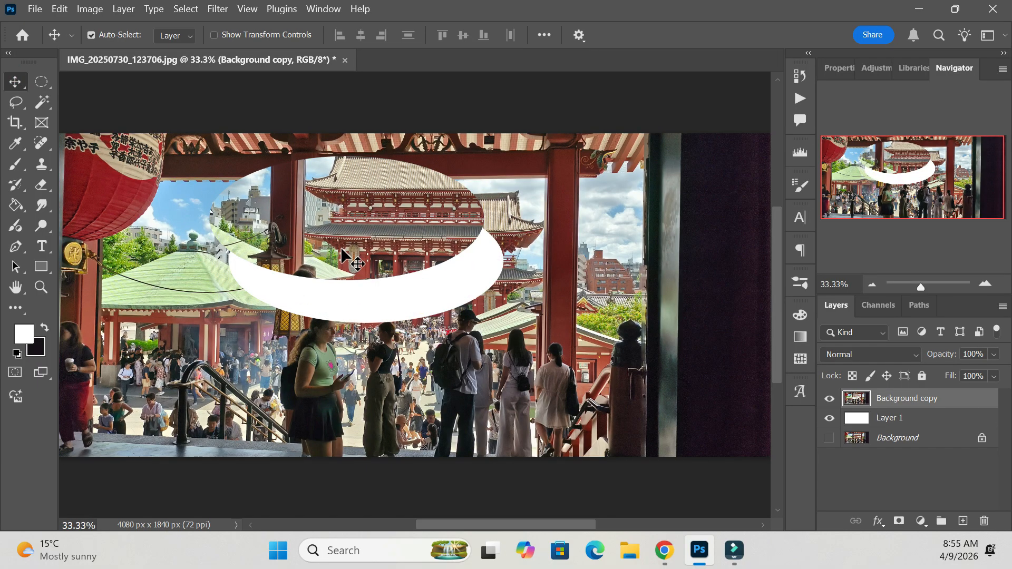
Undo the deselection and the move of the elliptical area.
{"action": "left_click", "coordinate": [59, 9]}
{"action": "left_click", "coordinate": [108, 20]}
{"action": "left_click", "coordinate": [59, 9]}
{"action": "left_click", "coordinate": [112, 20]}
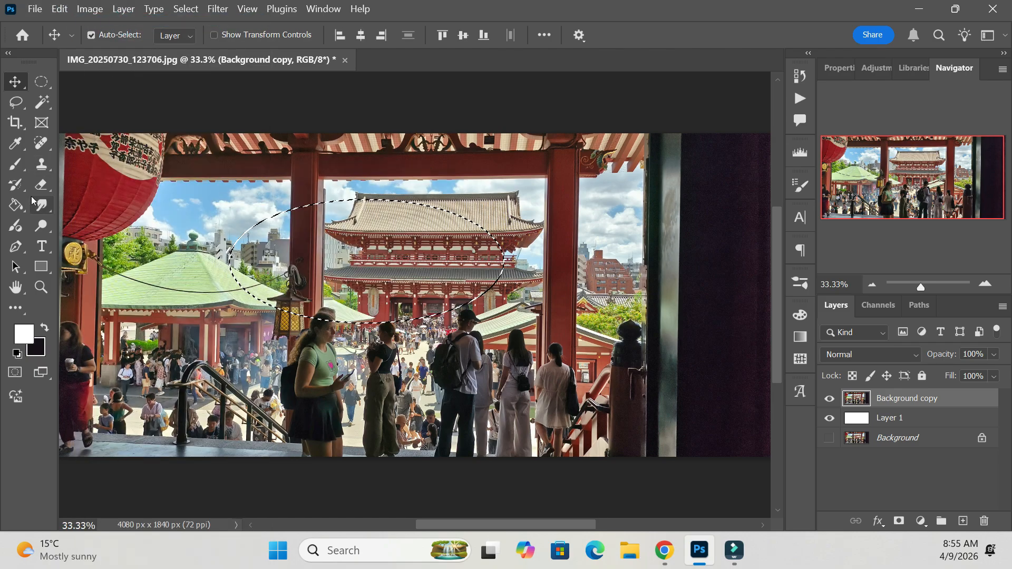
Place a single-row marquee selection across the red beam near the top of the photo.
{"action": "left_click", "coordinate": [40, 84]}
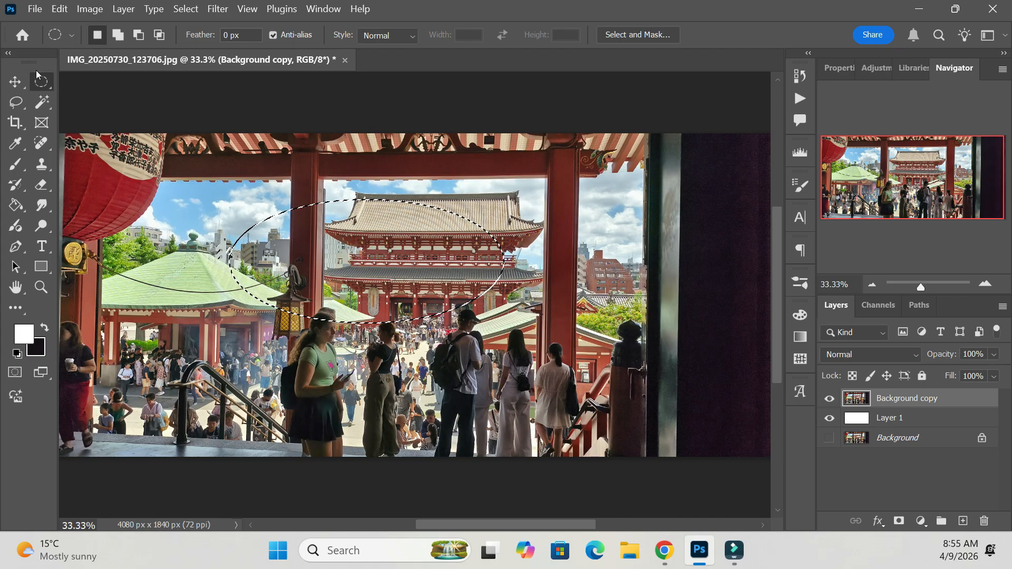
{"action": "right_click", "coordinate": [40, 82]}
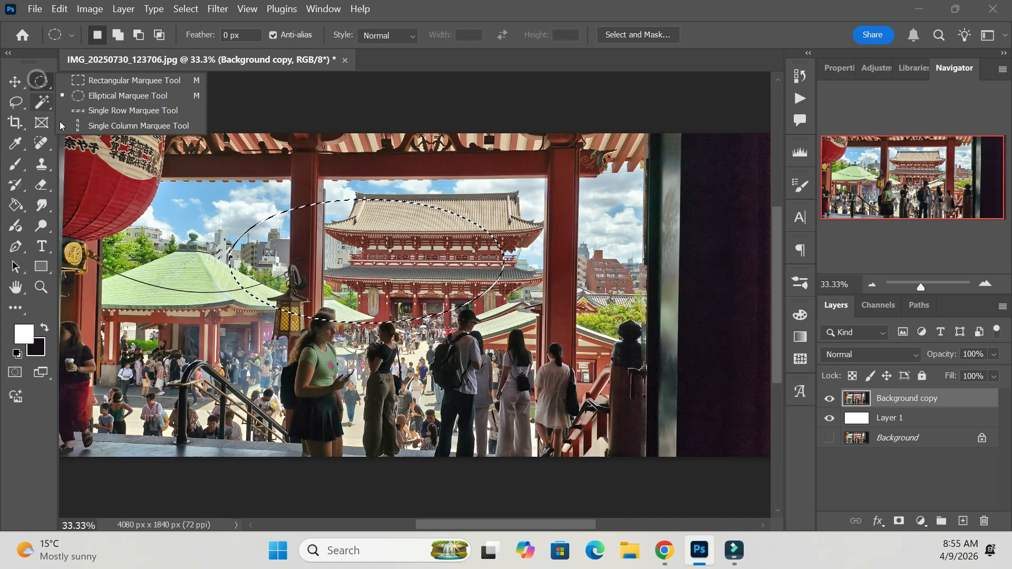
{"action": "left_click", "coordinate": [144, 117]}
{"action": "left_click", "coordinate": [155, 152]}
{"action": "left_click_drag", "start_coordinate": [155, 159], "coordinate": [322, 161]}
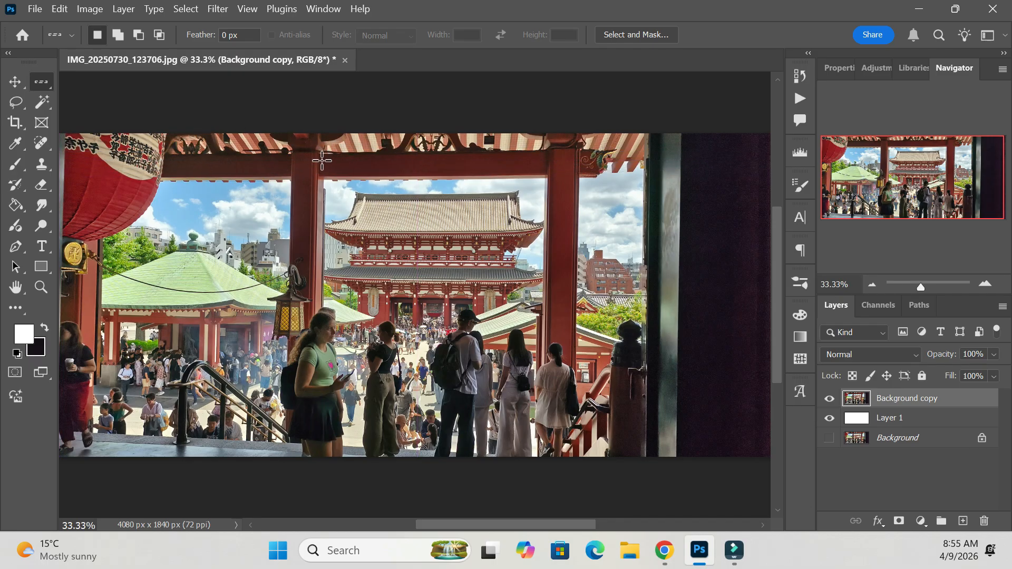
Place a single-column marquee selection just right of the lantern pillar.
{"action": "right_click", "coordinate": [41, 83]}
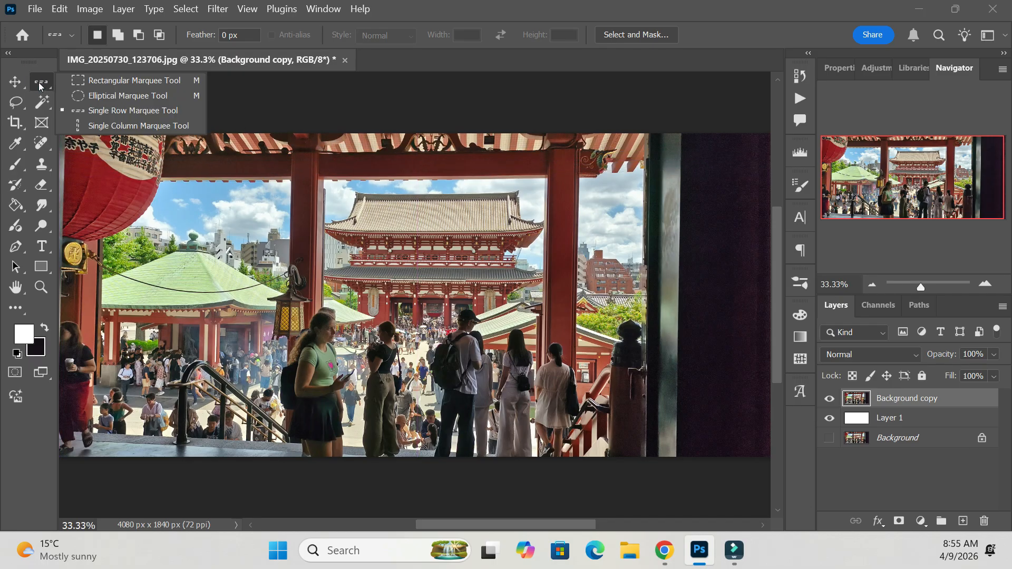
{"action": "left_click", "coordinate": [152, 127]}
{"action": "left_click_drag", "start_coordinate": [481, 342], "coordinate": [352, 341]}
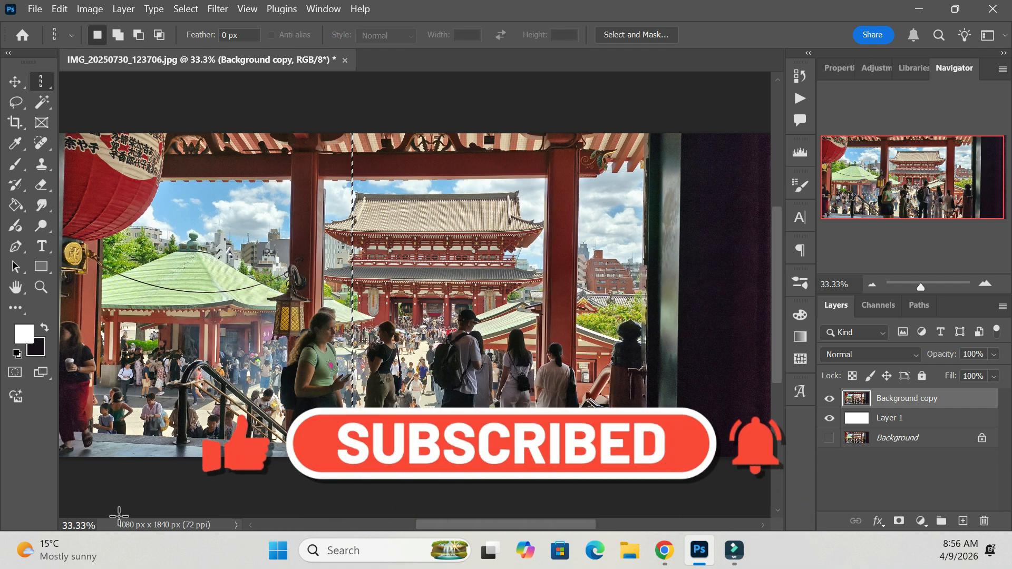
Draw a near-circular elliptical marquee selection over the temple's main building.
{"action": "right_click", "coordinate": [41, 81]}
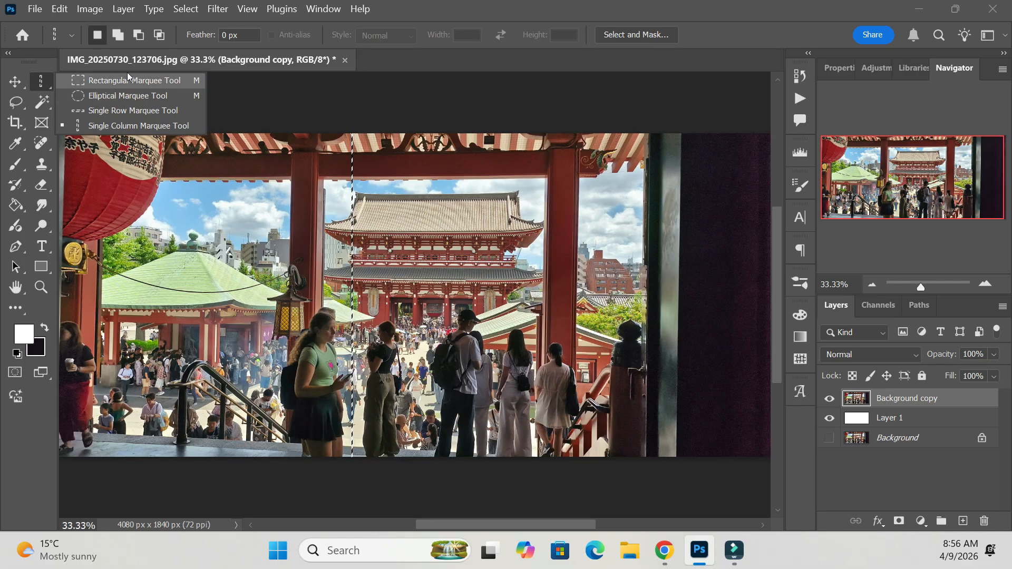
{"action": "left_click", "coordinate": [127, 95]}
{"action": "left_click_drag", "start_coordinate": [361, 171], "coordinate": [506, 305]}
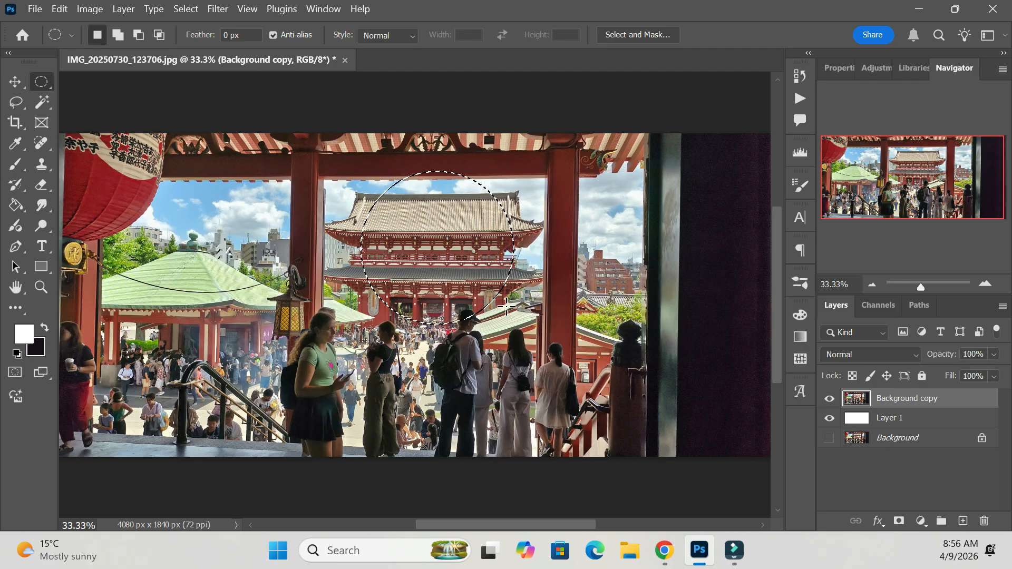
Try moving a rectangular selection of the lantern pillar area downward on Background copy, and undo both the move and the selection.
{"action": "right_click", "coordinate": [42, 84]}
{"action": "left_click", "coordinate": [105, 74]}
{"action": "mouse_move", "coordinate": [213, 161]}
{"action": "left_mouse_down"}
{"action": "mouse_move", "coordinate": [596, 368]}
{"action": "mouse_move", "coordinate": [213, 177]}
{"action": "mouse_move", "coordinate": [604, 369]}
{"action": "left_mouse_up"}
{"action": "left_click", "coordinate": [15, 82]}
{"action": "left_click_drag", "start_coordinate": [332, 248], "coordinate": [275, 284]}
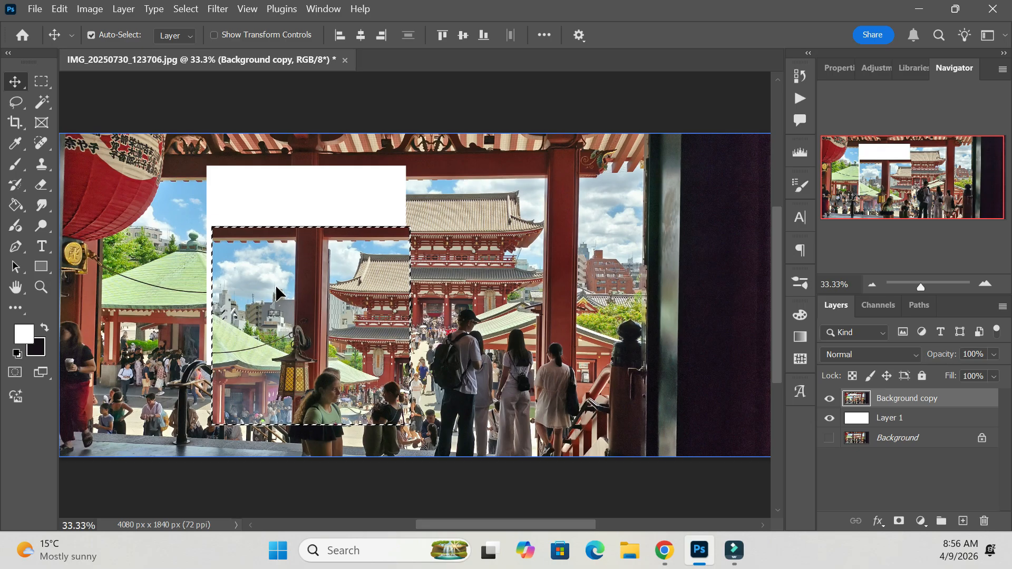
{"action": "key", "text": "ctrl+z"}
{"action": "key", "text": "ctrl+z"}
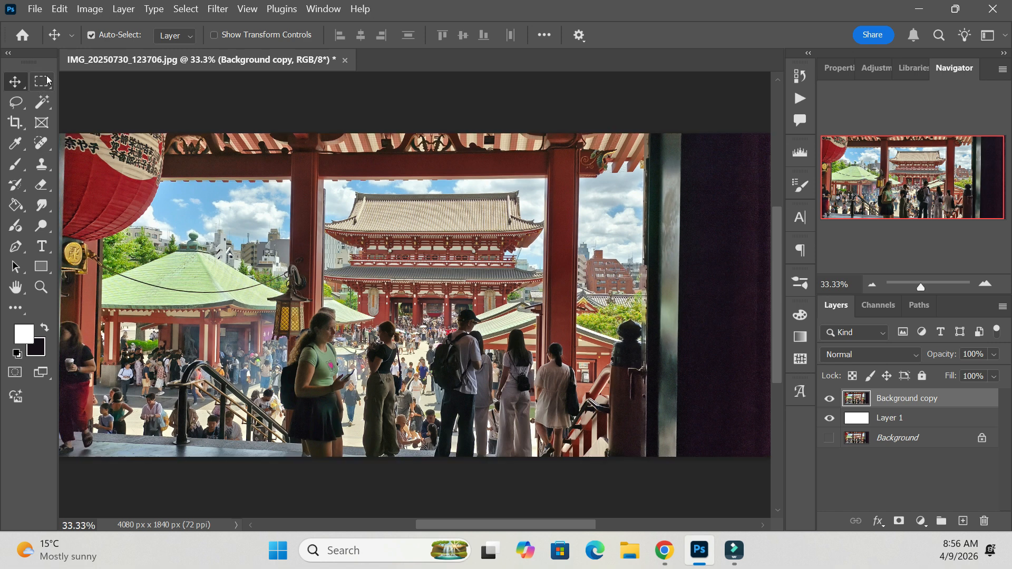
Draw a freehand Lasso selection around the woman in the green top.
{"action": "left_click", "coordinate": [16, 104]}
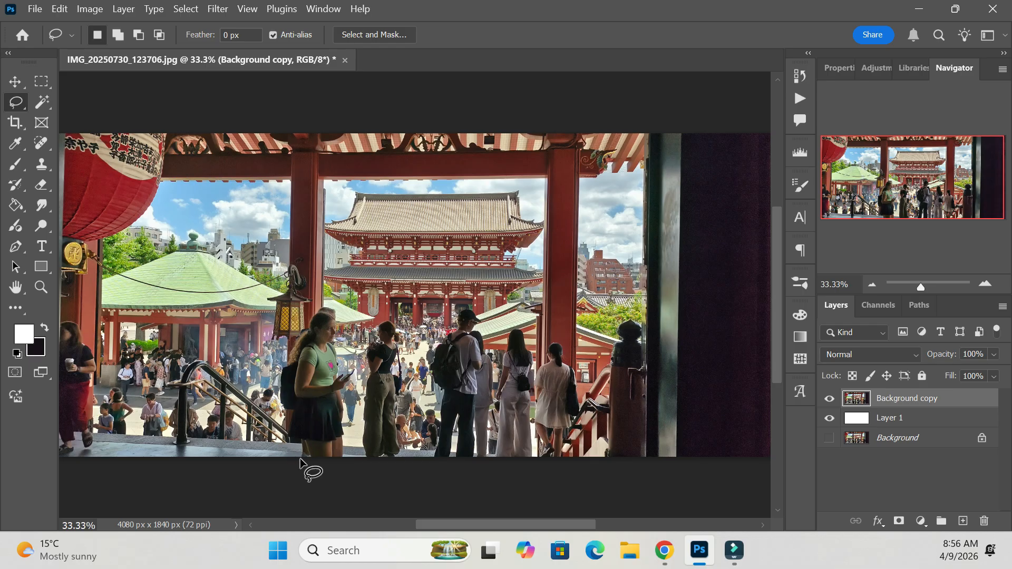
{"action": "mouse_move", "coordinate": [270, 382]}
{"action": "left_mouse_down"}
{"action": "mouse_move", "coordinate": [301, 308]}
{"action": "mouse_move", "coordinate": [331, 293]}
{"action": "left_mouse_up"}
{"action": "left_click_drag", "start_coordinate": [333, 465], "coordinate": [283, 464]}
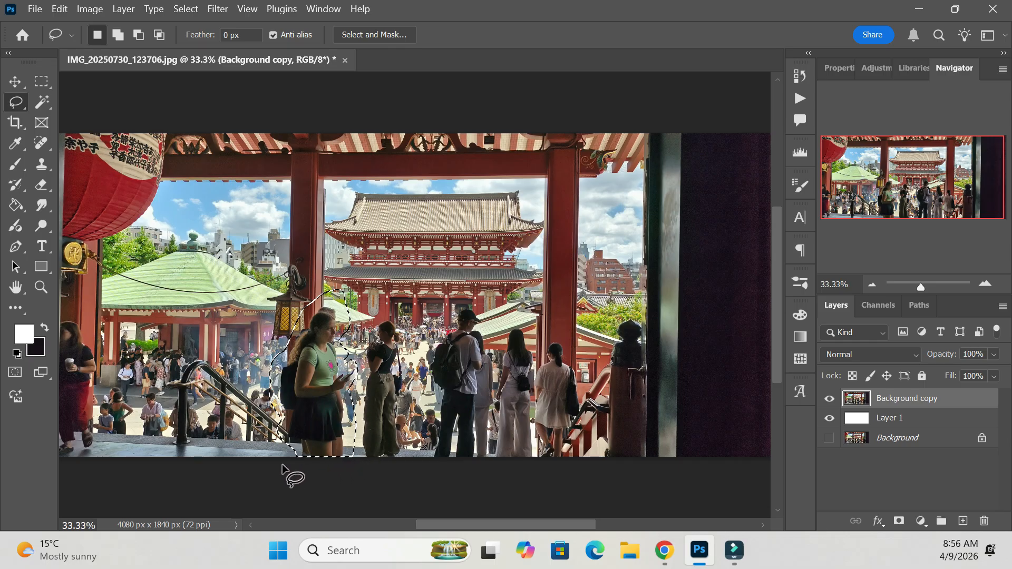
Try moving the lassoed woman up and to the left, and undo the move.
{"action": "left_click", "coordinate": [16, 82]}
{"action": "left_click", "coordinate": [317, 401]}
{"action": "mouse_move", "coordinate": [320, 383]}
{"action": "left_mouse_down"}
{"action": "mouse_move", "coordinate": [389, 299]}
{"action": "mouse_move", "coordinate": [320, 320]}
{"action": "mouse_move", "coordinate": [298, 340]}
{"action": "left_mouse_up"}
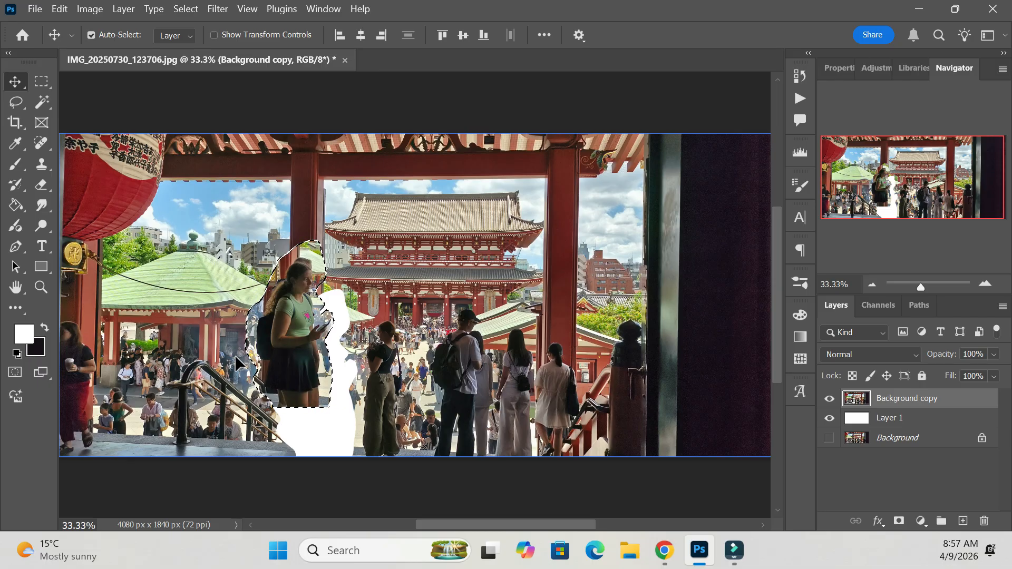
{"action": "key", "text": "ctrl+z"}
Add the man with the black backpack to the selection using the Selection Brush at size 200.
{"action": "left_click", "coordinate": [15, 105]}
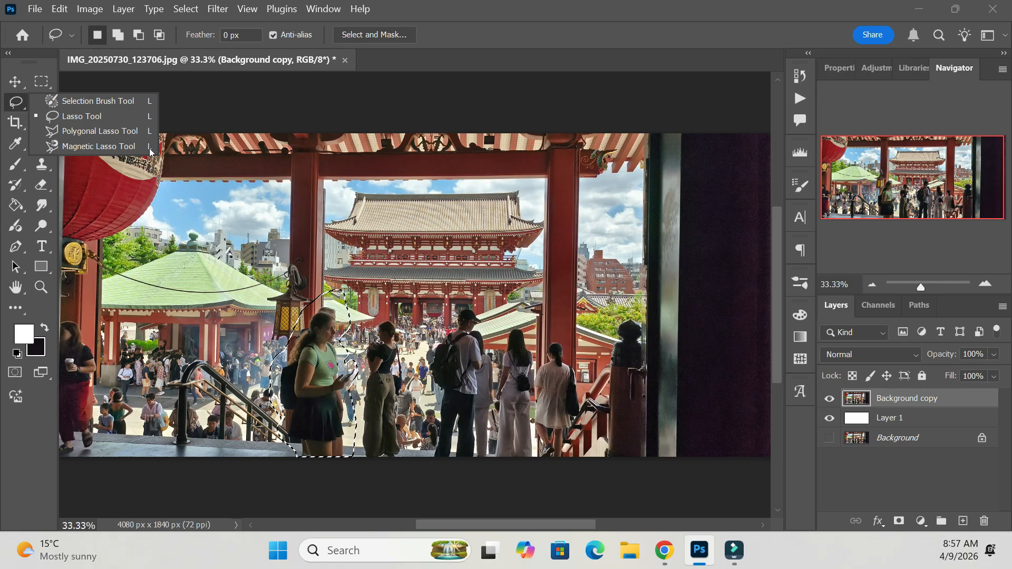
{"action": "left_click", "coordinate": [119, 102]}
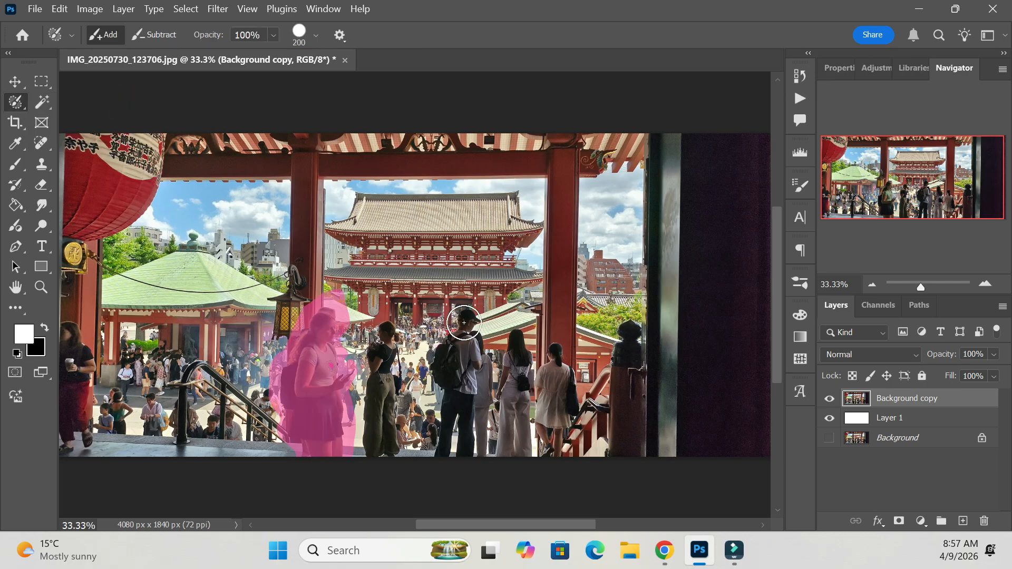
{"action": "mouse_move", "coordinate": [464, 325]}
{"action": "left_mouse_down"}
{"action": "mouse_move", "coordinate": [460, 364]}
{"action": "mouse_move", "coordinate": [449, 367]}
{"action": "mouse_move", "coordinate": [459, 385]}
{"action": "mouse_move", "coordinate": [451, 444]}
{"action": "mouse_move", "coordinate": [463, 446]}
{"action": "mouse_move", "coordinate": [465, 344]}
{"action": "mouse_move", "coordinate": [466, 370]}
{"action": "left_mouse_up"}
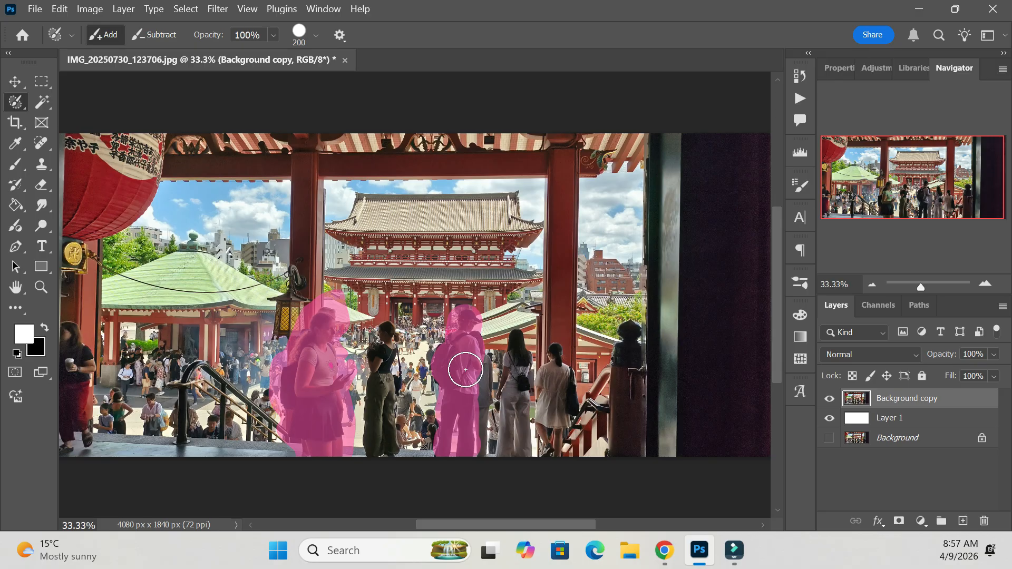
Try moving the selected people up and to the left, and undo the move and the selection.
{"action": "left_click", "coordinate": [15, 81]}
{"action": "left_click_drag", "start_coordinate": [465, 375], "coordinate": [430, 342]}
{"action": "key", "text": "ctrl+z"}
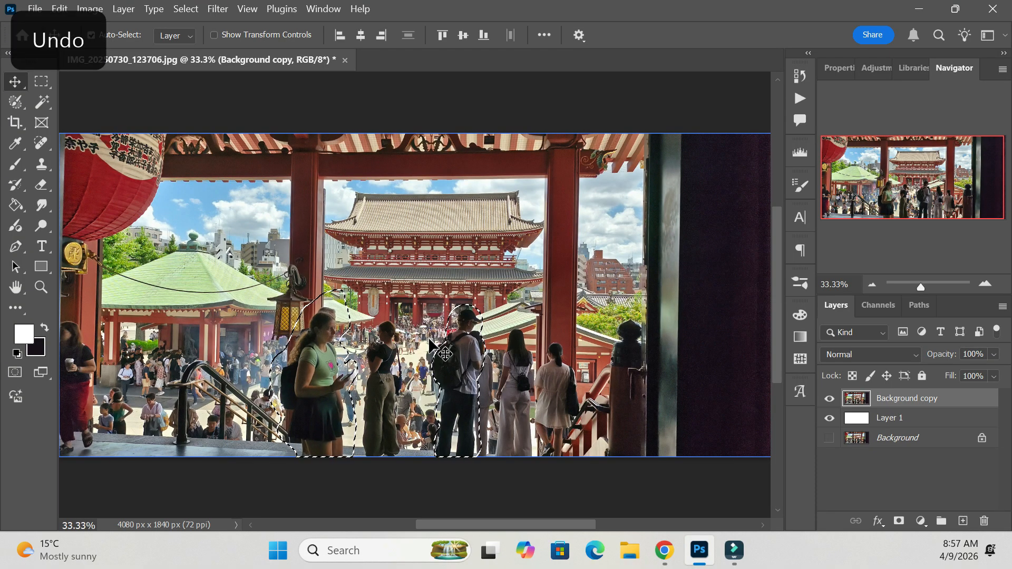
{"action": "key", "text": "ctrl+z"}
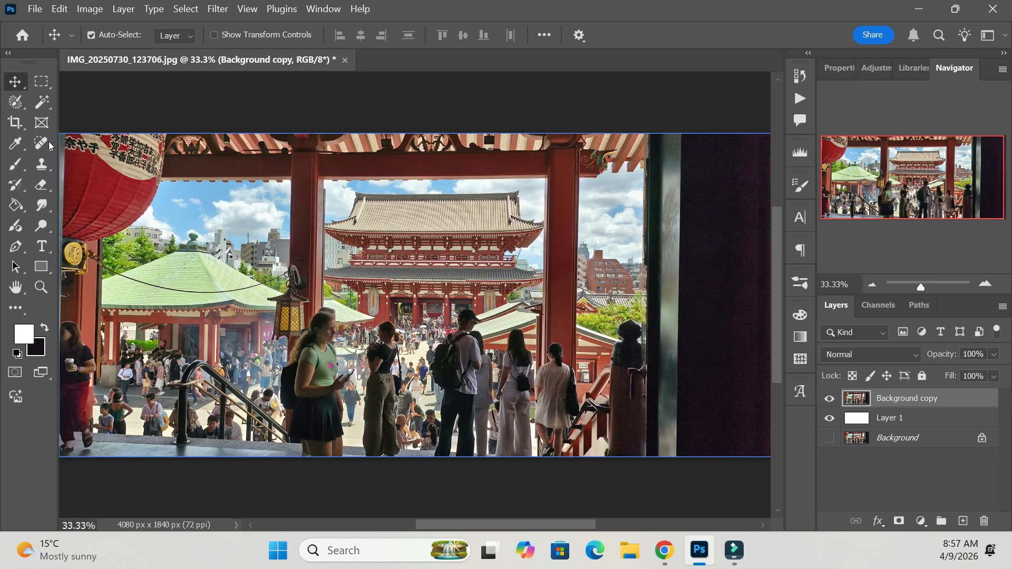
Draw a straight-edged Polygonal Lasso selection spanning the temple's lower roof, the crowd and the man with the black backpack.
{"action": "left_click", "coordinate": [17, 109]}
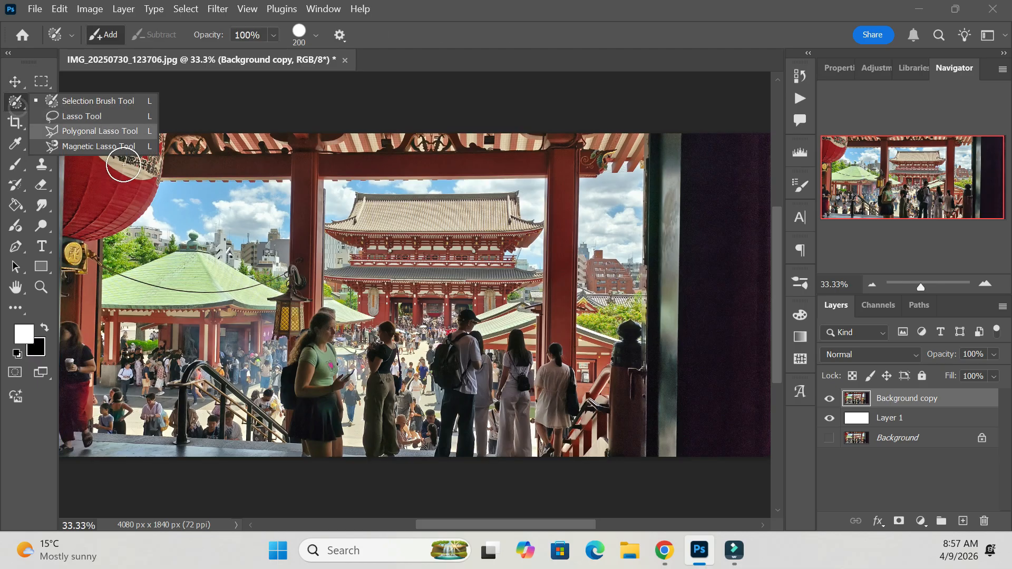
{"action": "left_click", "coordinate": [77, 132]}
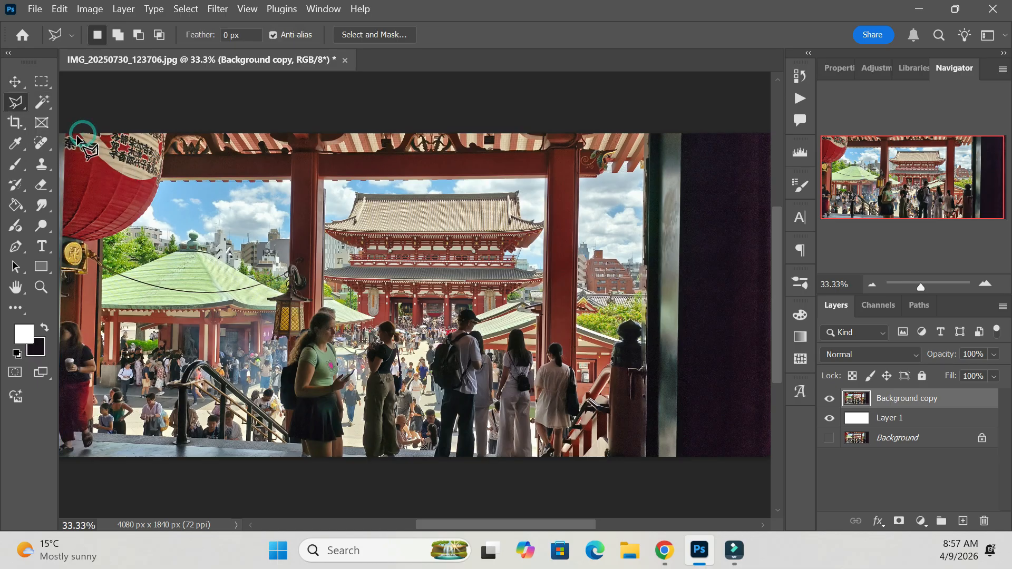
{"action": "key", "text": "ctrl+plus"}
{"action": "key", "text": "ctrl+plus"}
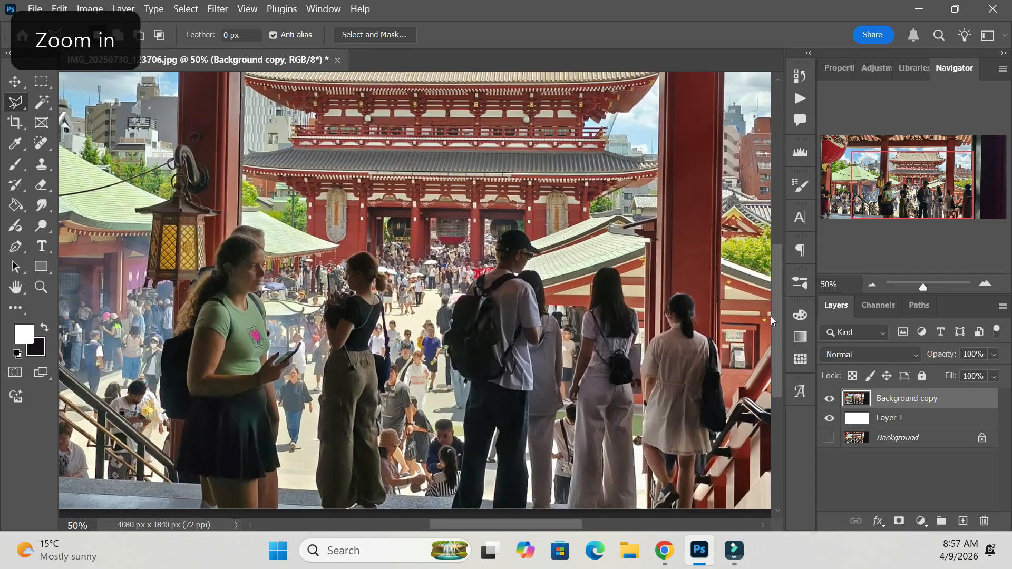
{"action": "key", "text": "b"}
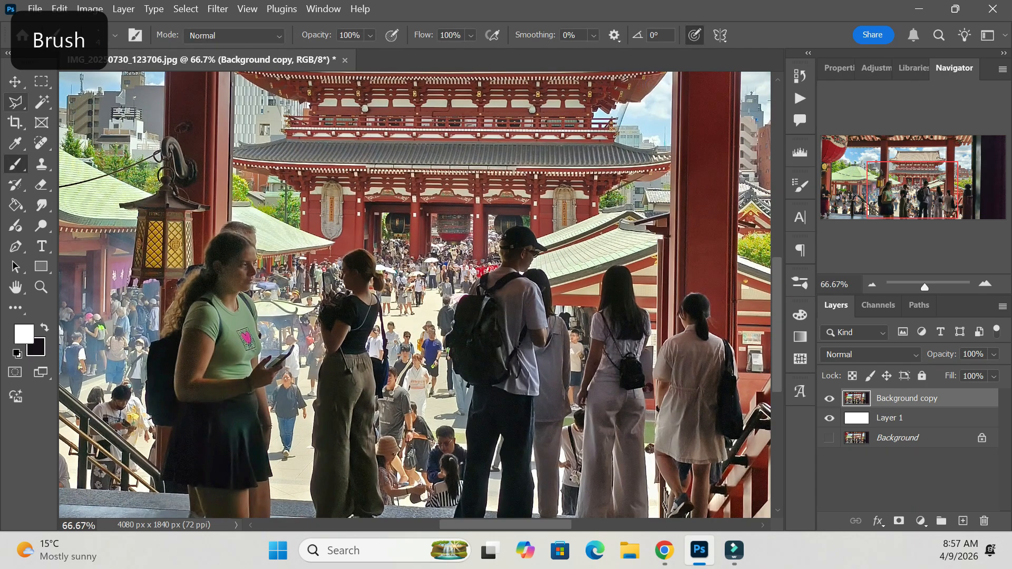
{"action": "left_click", "coordinate": [24, 103]}
{"action": "key", "text": "ctrl+z"}
{"action": "left_click", "coordinate": [378, 218]}
{"action": "left_click", "coordinate": [558, 121]}
{"action": "left_click", "coordinate": [652, 265]}
{"action": "left_click", "coordinate": [430, 352]}
{"action": "left_click", "coordinate": [462, 197]}
{"action": "left_click", "coordinate": [376, 220]}
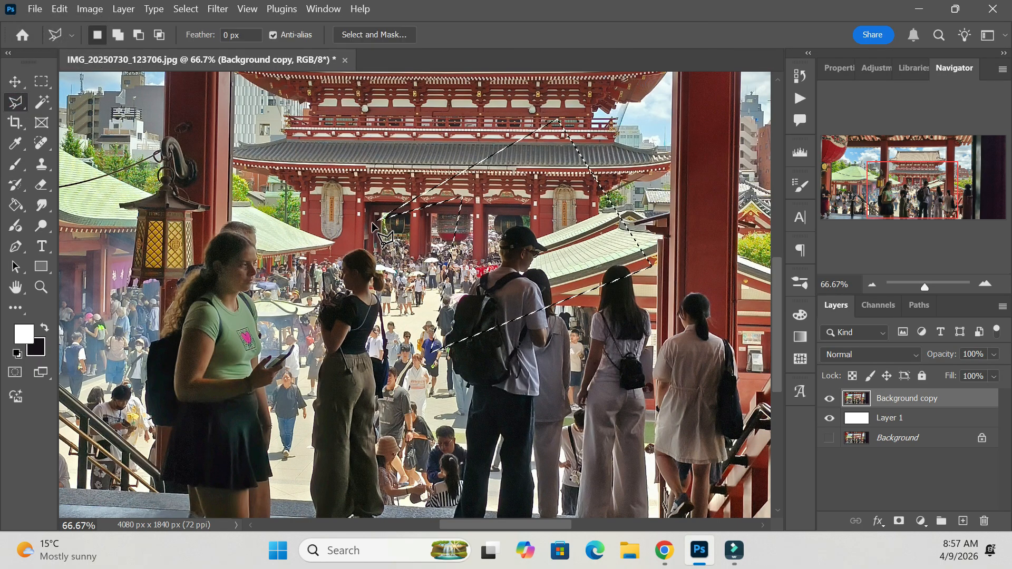
Replace the selection with a new Polygonal Lasso shape across the temple's roofs and facade.
{"action": "key", "text": "ctrl+minus"}
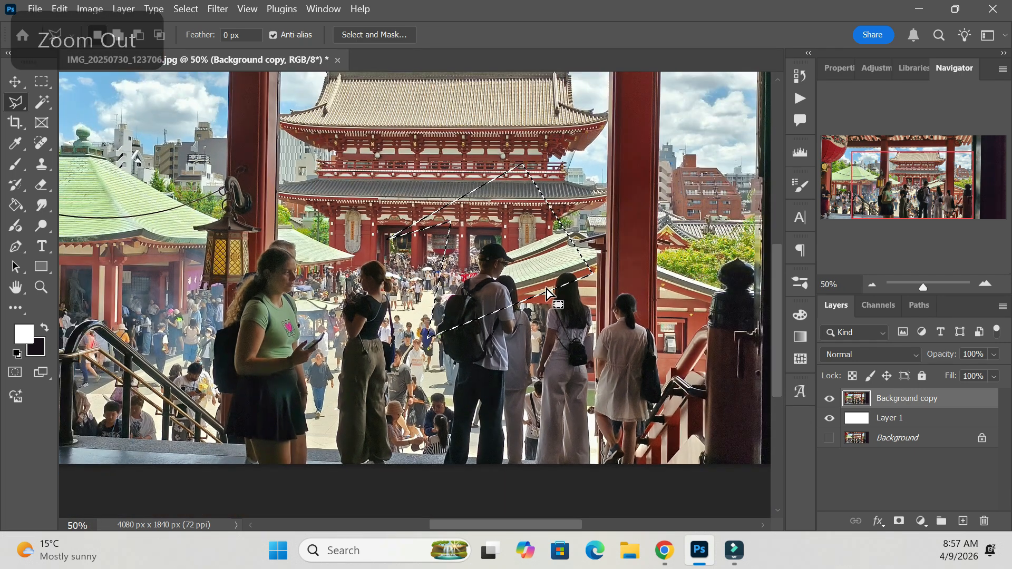
{"action": "left_click", "coordinate": [350, 156]}
{"action": "left_click", "coordinate": [393, 295]}
{"action": "left_click", "coordinate": [380, 190]}
{"action": "left_click", "coordinate": [279, 197]}
{"action": "left_click", "coordinate": [349, 163]}
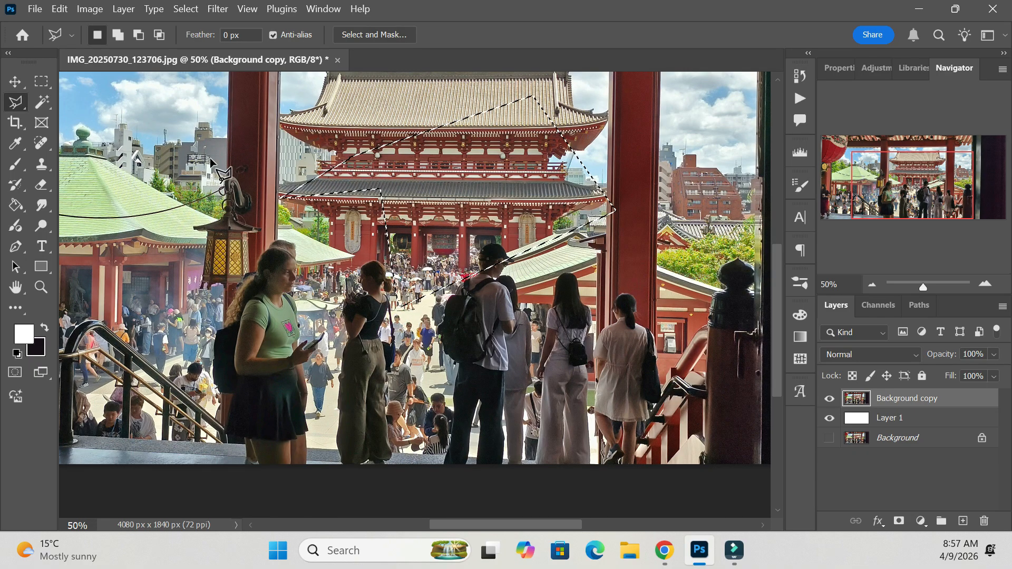
Try moving the polygonal temple selection slightly down and to the right, and undo the move.
{"action": "key", "text": "v"}
{"action": "mouse_move", "coordinate": [450, 193]}
{"action": "left_mouse_down"}
{"action": "mouse_move", "coordinate": [439, 225]}
{"action": "mouse_move", "coordinate": [429, 184]}
{"action": "mouse_move", "coordinate": [466, 178]}
{"action": "mouse_move", "coordinate": [447, 176]}
{"action": "left_mouse_up"}
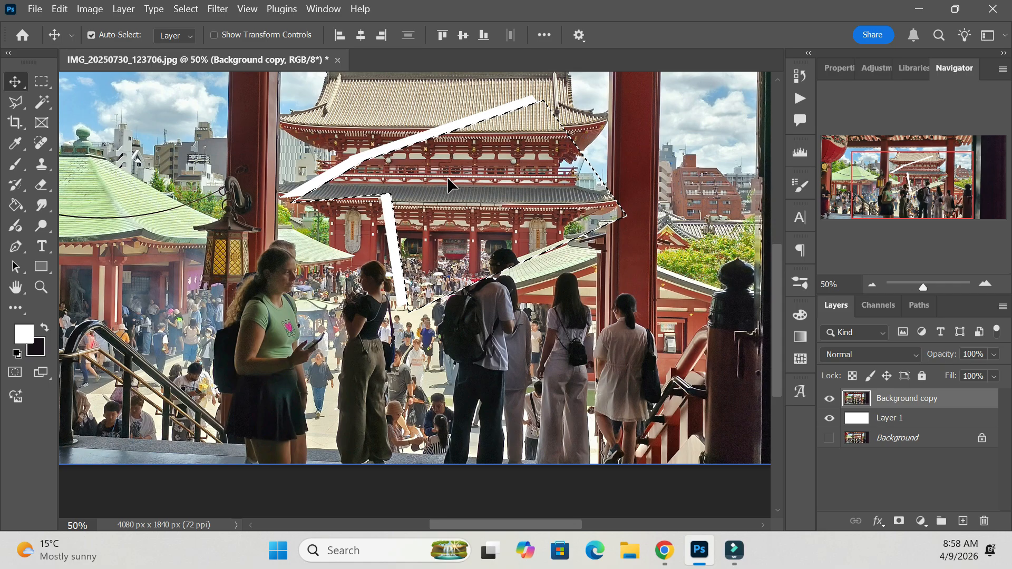
{"action": "key", "text": "ctrl+z"}
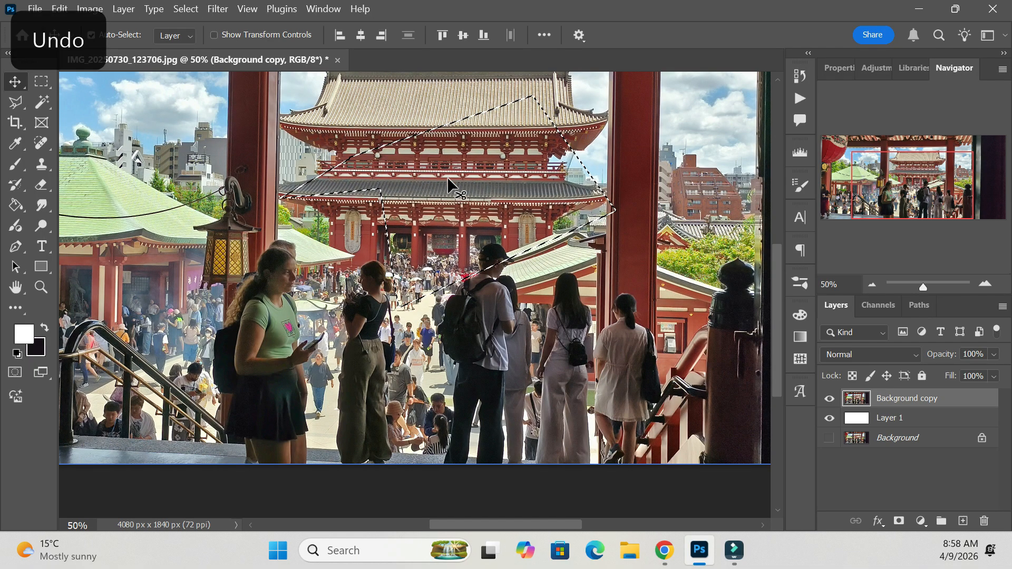
Clear the selection and trace the man with the black backpack using the Magnetic Lasso.
{"action": "left_click", "coordinate": [20, 105]}
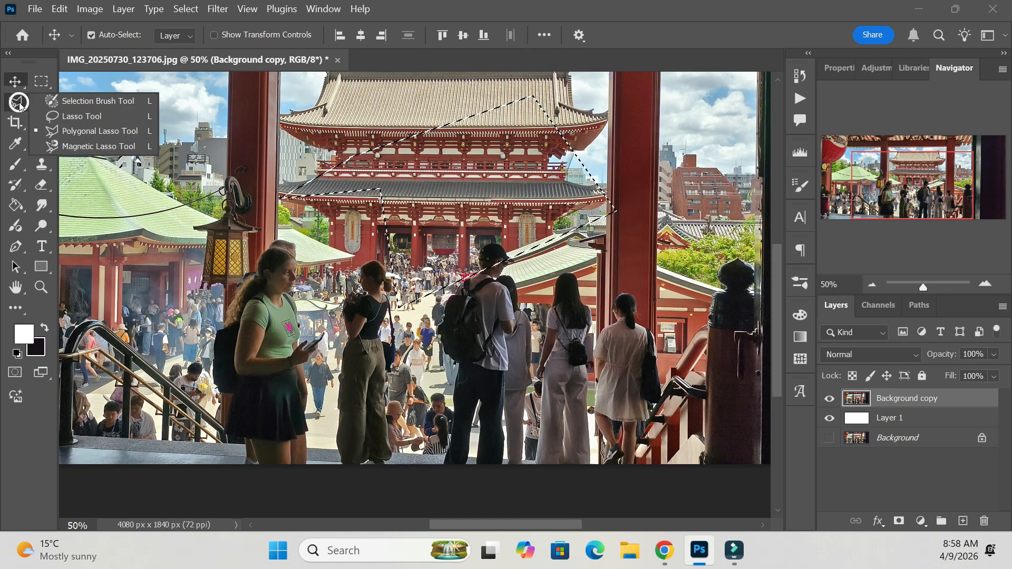
{"action": "left_click", "coordinate": [108, 144]}
{"action": "key", "text": "ctrl+d"}
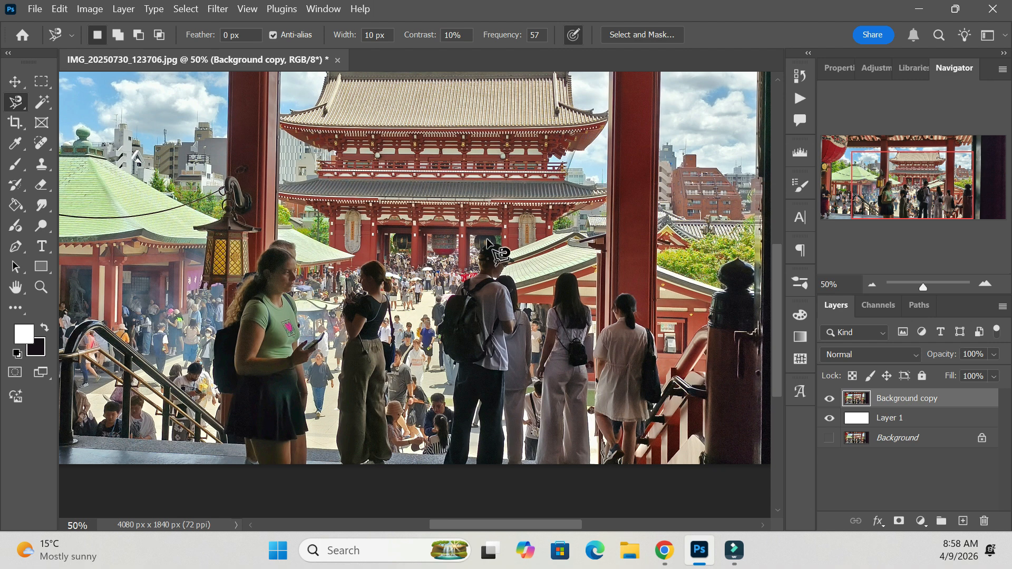
{"action": "left_click", "coordinate": [444, 461]}
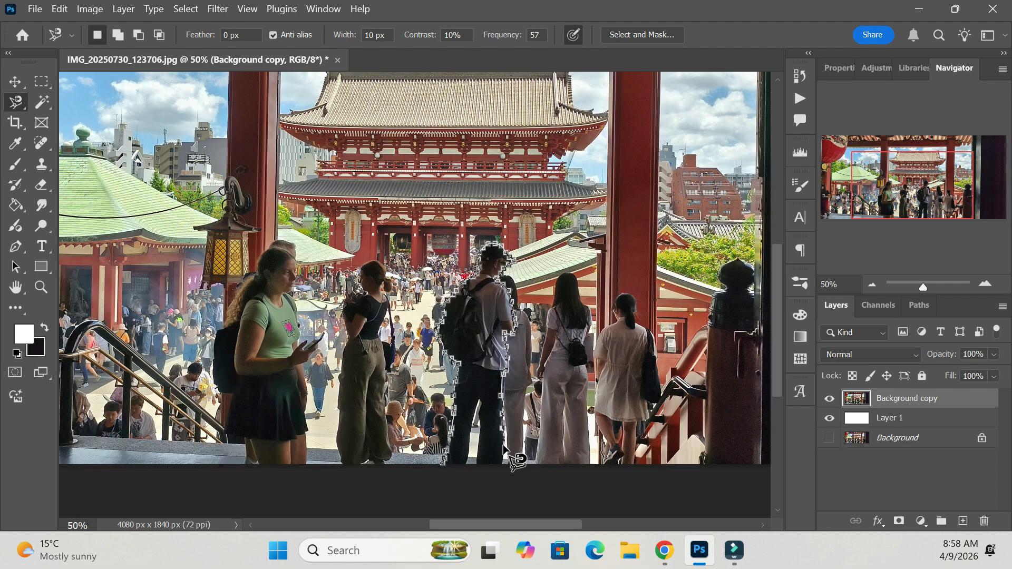
{"action": "left_click", "coordinate": [447, 466]}
Try moving the traced man up and to the right, and undo the move and the selection.
{"action": "left_click", "coordinate": [15, 81]}
{"action": "left_click_drag", "start_coordinate": [468, 418], "coordinate": [496, 272]}
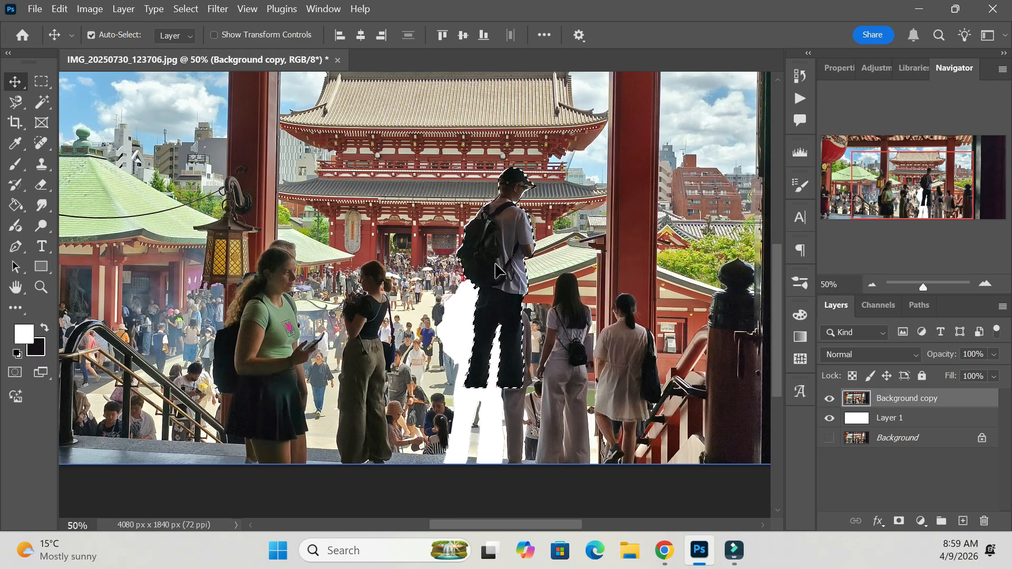
{"action": "key", "text": "ctrl+z"}
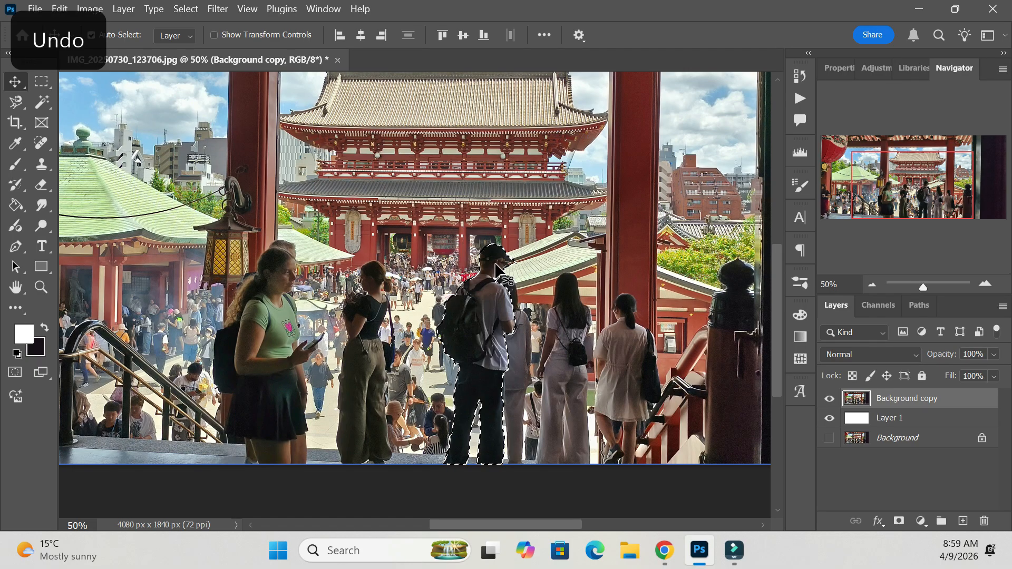
{"action": "key", "text": "ctrl+z"}
Switch from the Magnetic Lasso back to the regular Lasso tool.
{"action": "key", "text": "ctrl+minus"}
{"action": "key", "text": "ctrl+minus"}
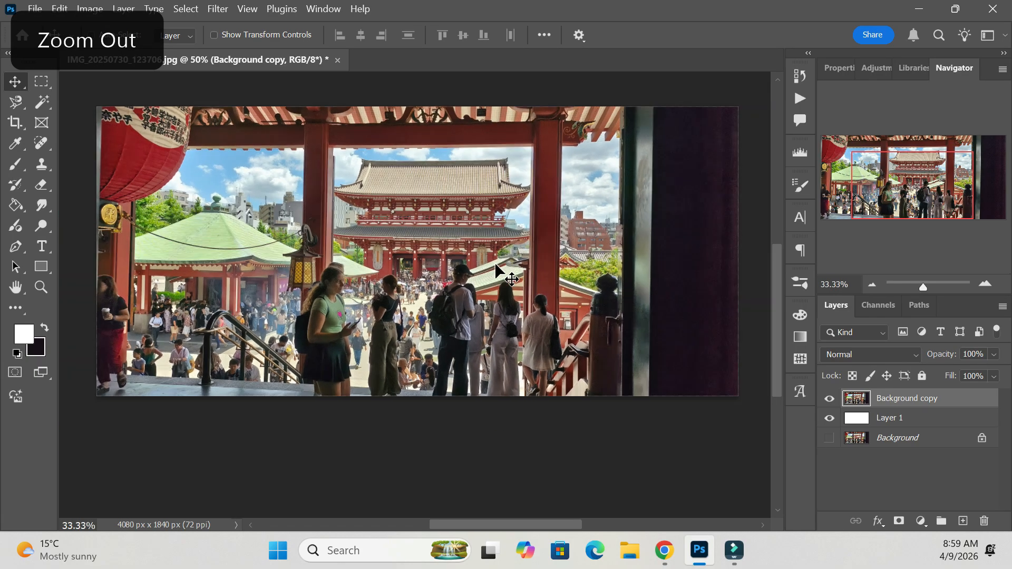
{"action": "key", "text": "ctrl+plus"}
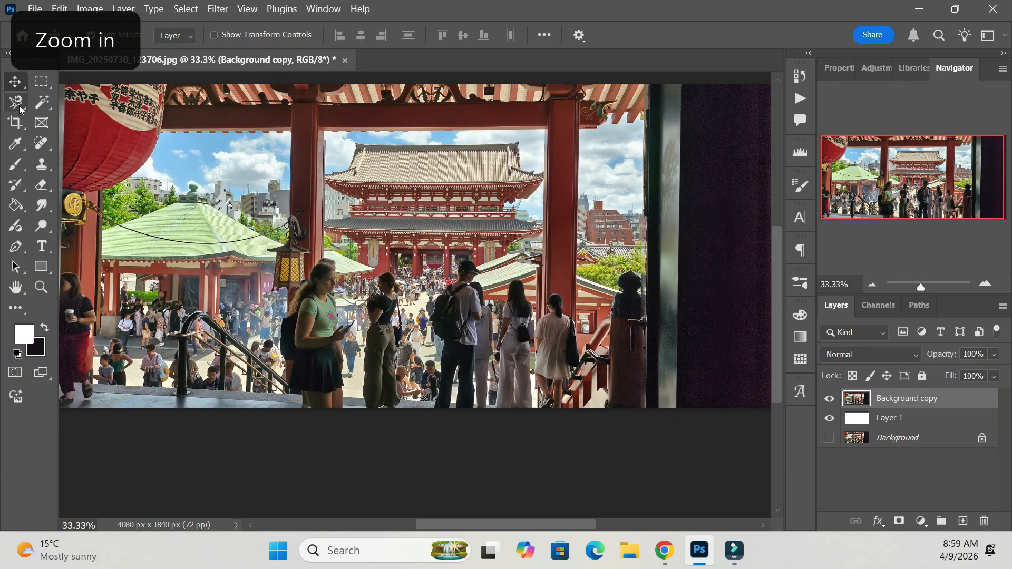
{"action": "left_click", "coordinate": [19, 108]}
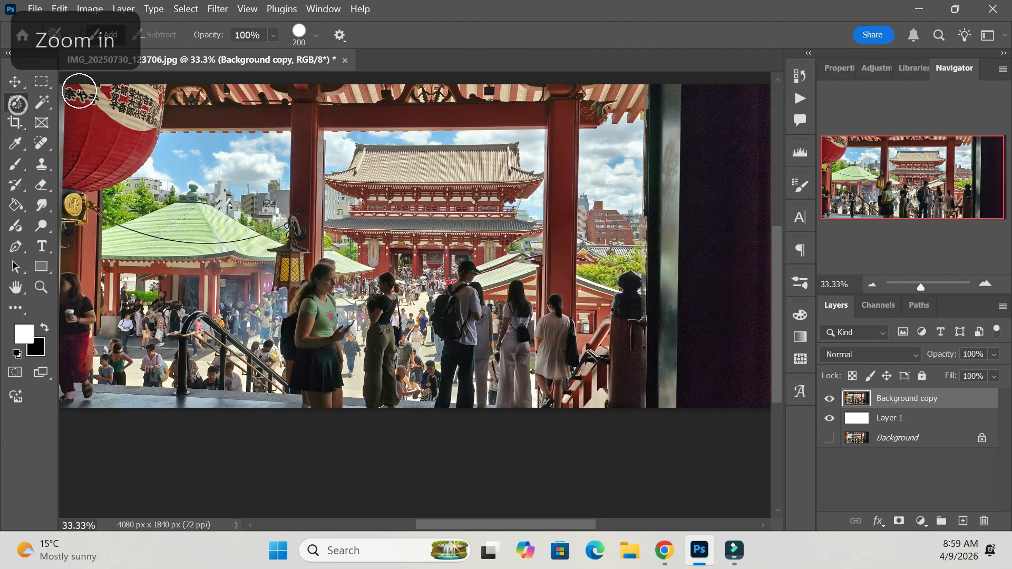
{"action": "right_click", "coordinate": [16, 107]}
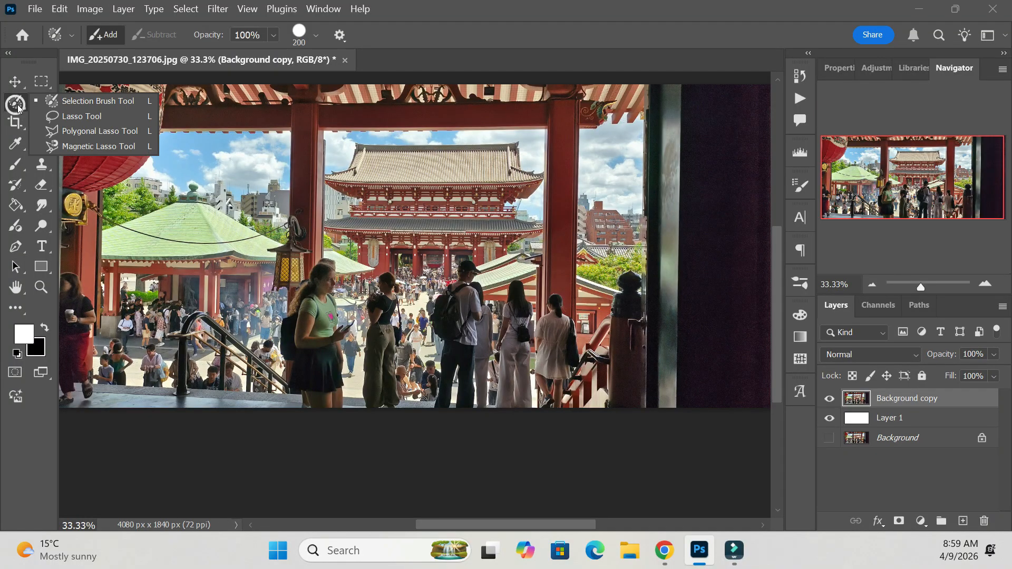
{"action": "left_click", "coordinate": [112, 119]}
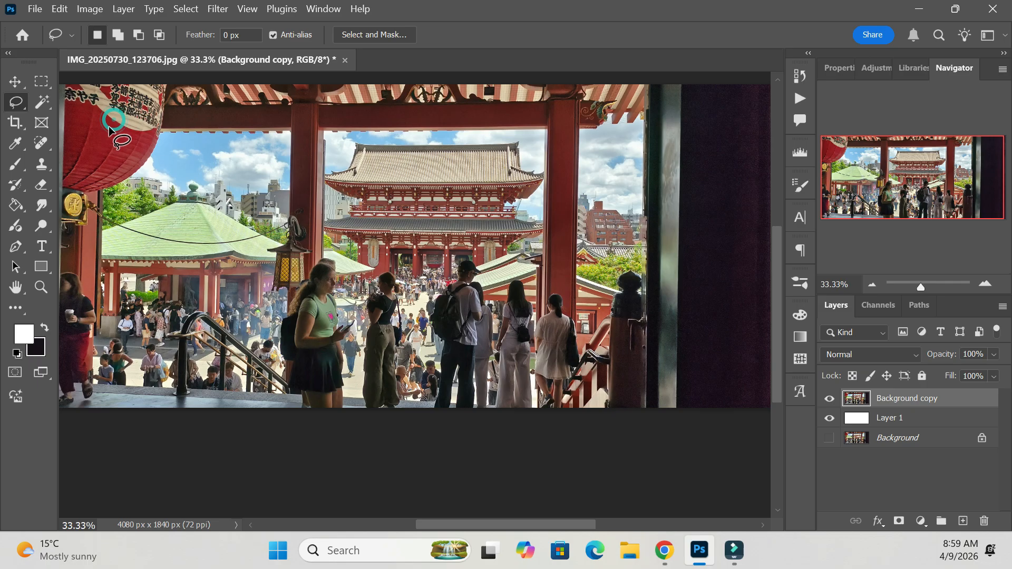
Select the red pillar area right of the temple using the Magic Wand with a tolerance of 32.
{"action": "left_click", "coordinate": [43, 105]}
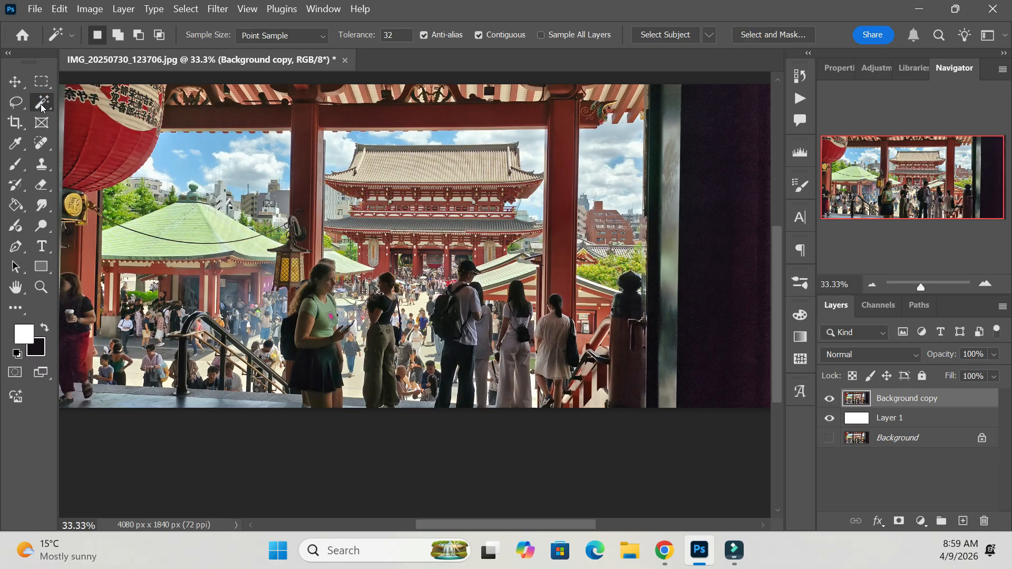
{"action": "right_click", "coordinate": [41, 107]}
{"action": "left_click", "coordinate": [87, 131]}
{"action": "left_click_drag", "start_coordinate": [777, 305], "coordinate": [782, 278]}
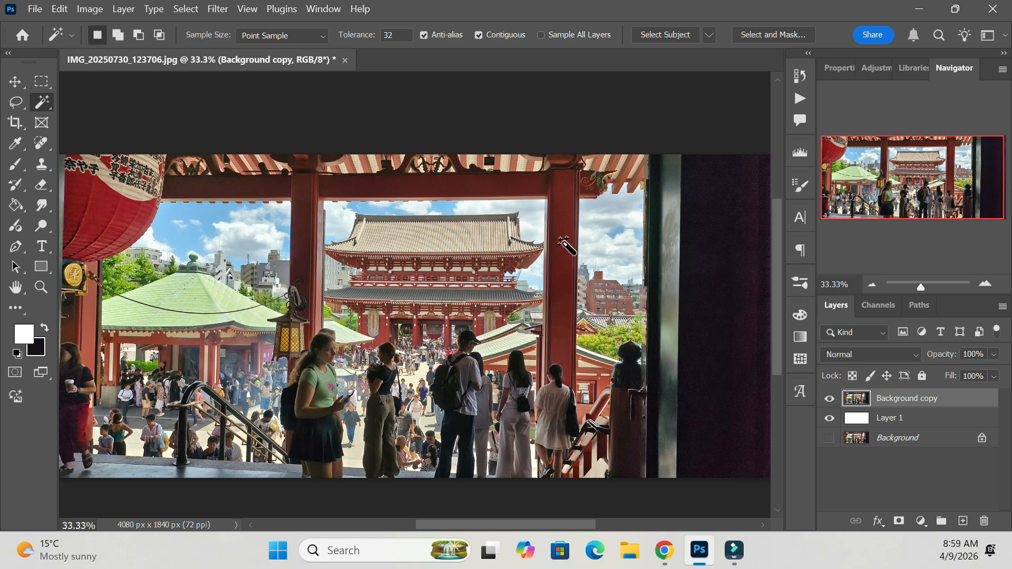
{"action": "left_click", "coordinate": [560, 219]}
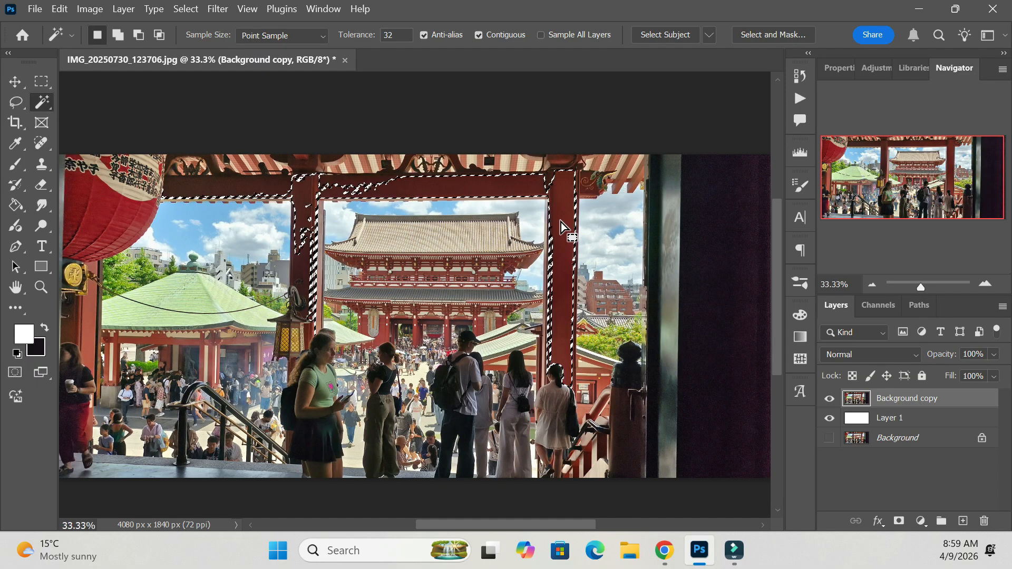
Try moving the selected red pillars and beam to the right, undo the move and deselect.
{"action": "key", "text": "v"}
{"action": "mouse_move", "coordinate": [613, 235]}
{"action": "left_mouse_down"}
{"action": "mouse_move", "coordinate": [621, 273]}
{"action": "mouse_move", "coordinate": [614, 229]}
{"action": "left_mouse_up"}
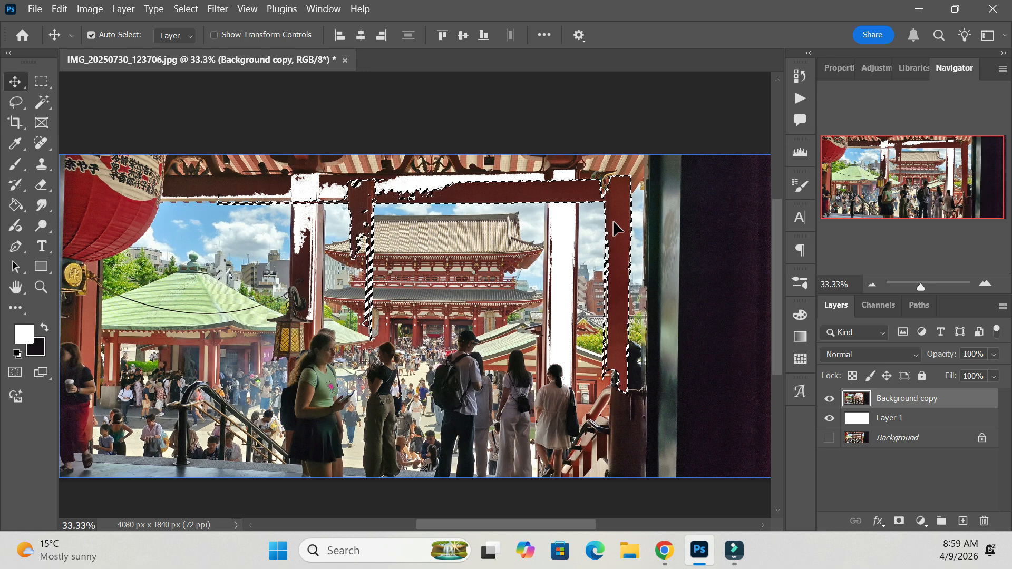
{"action": "key", "text": "ctrl+z"}
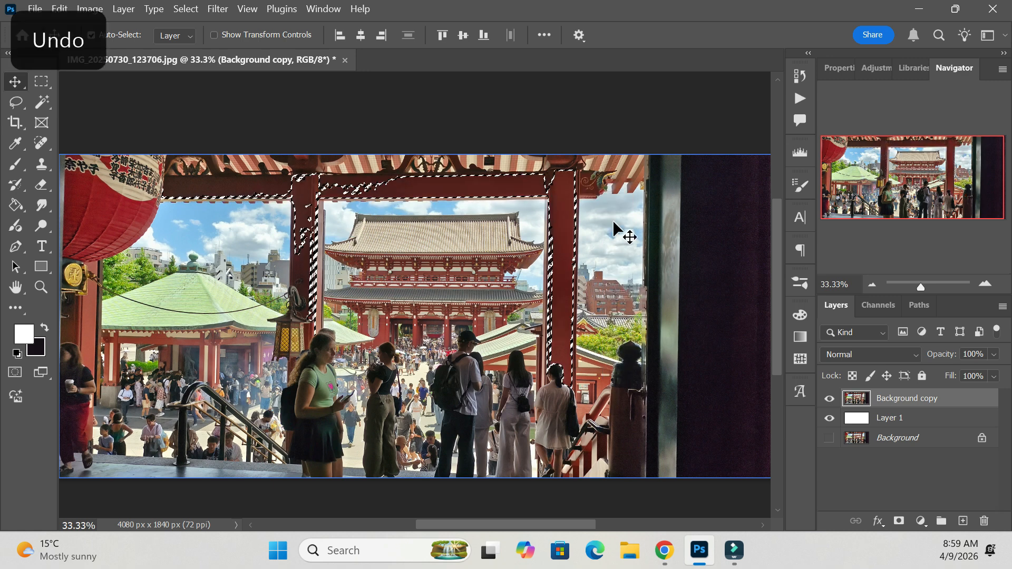
{"action": "key", "text": "ctrl+d"}
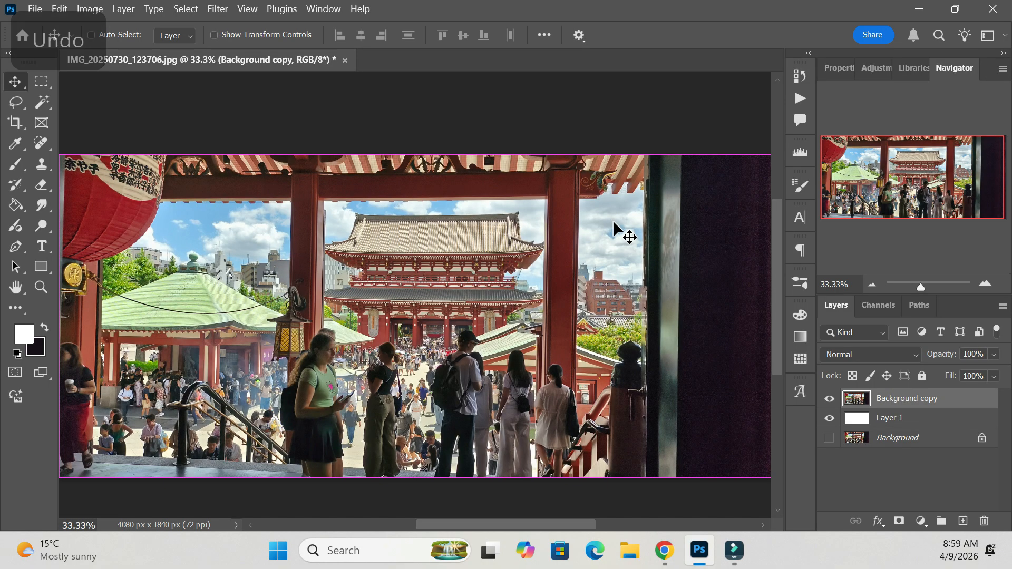
Select the red pillar right of the temple up to the roof using the Quick Selection tool.
{"action": "left_click", "coordinate": [42, 104]}
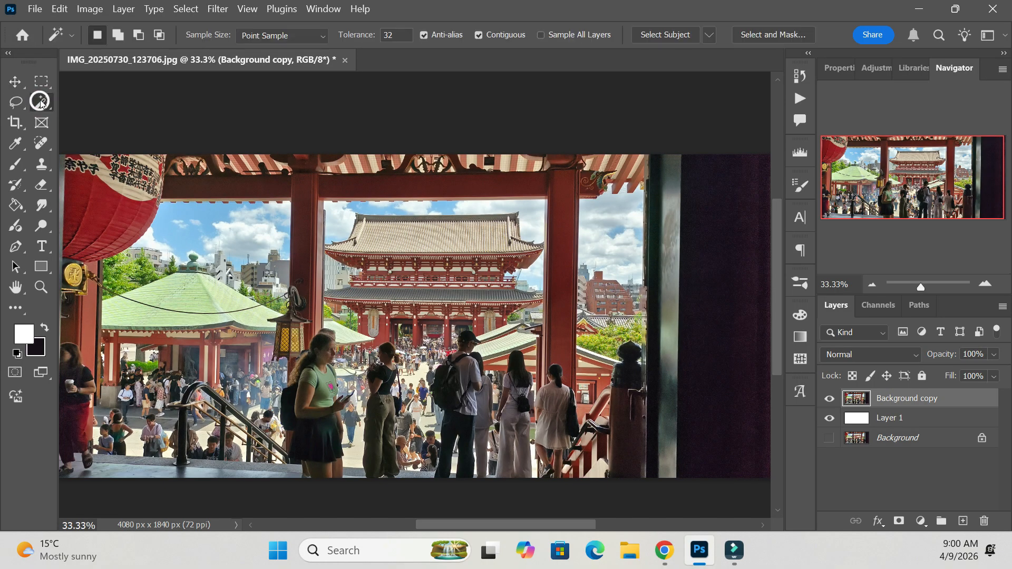
{"action": "right_click", "coordinate": [41, 104]}
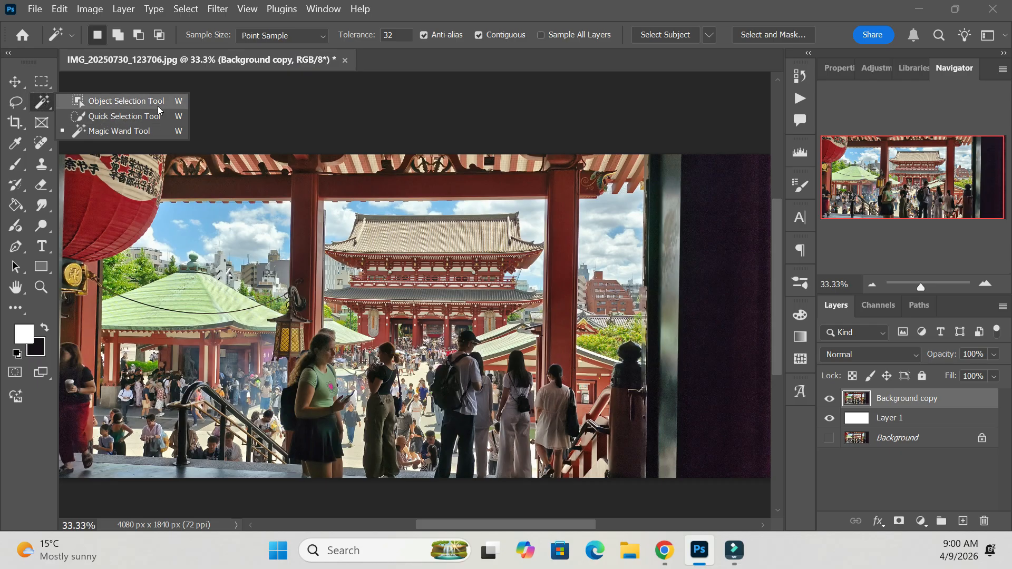
{"action": "left_click", "coordinate": [125, 116]}
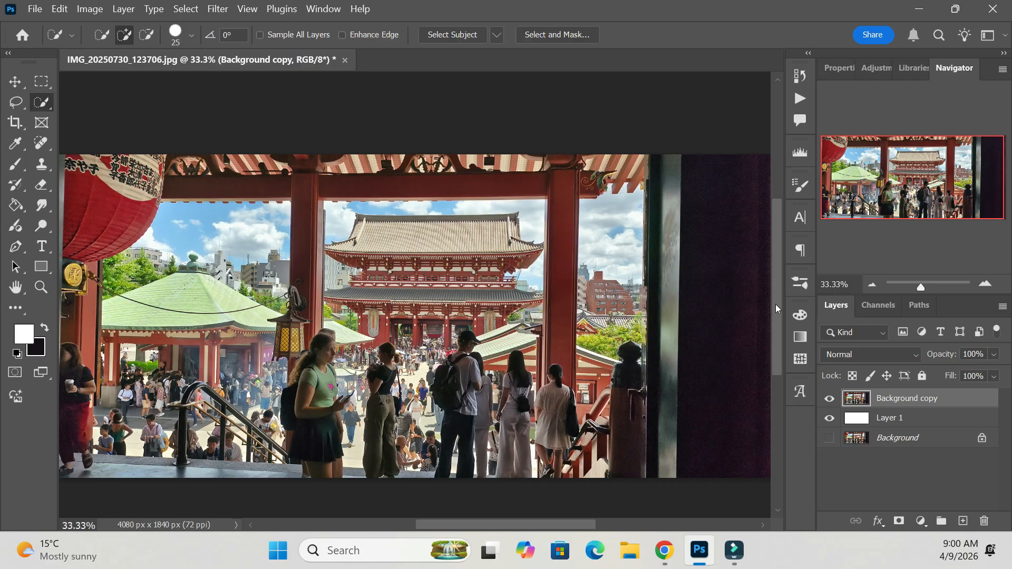
{"action": "left_click_drag", "start_coordinate": [779, 289], "coordinate": [778, 303]}
{"action": "key", "text": "ctrl+plus"}
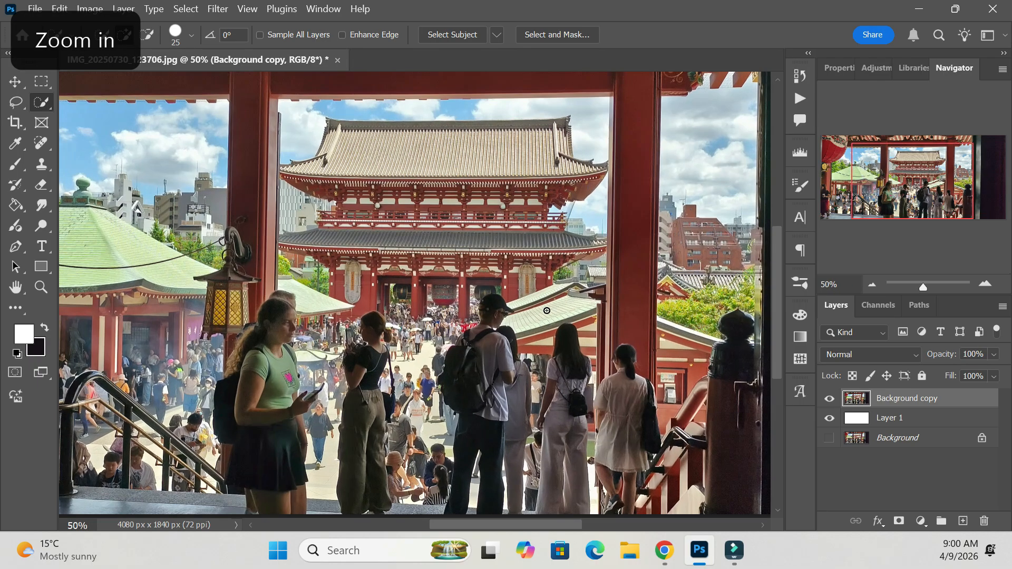
{"action": "key", "text": "ctrl+minus"}
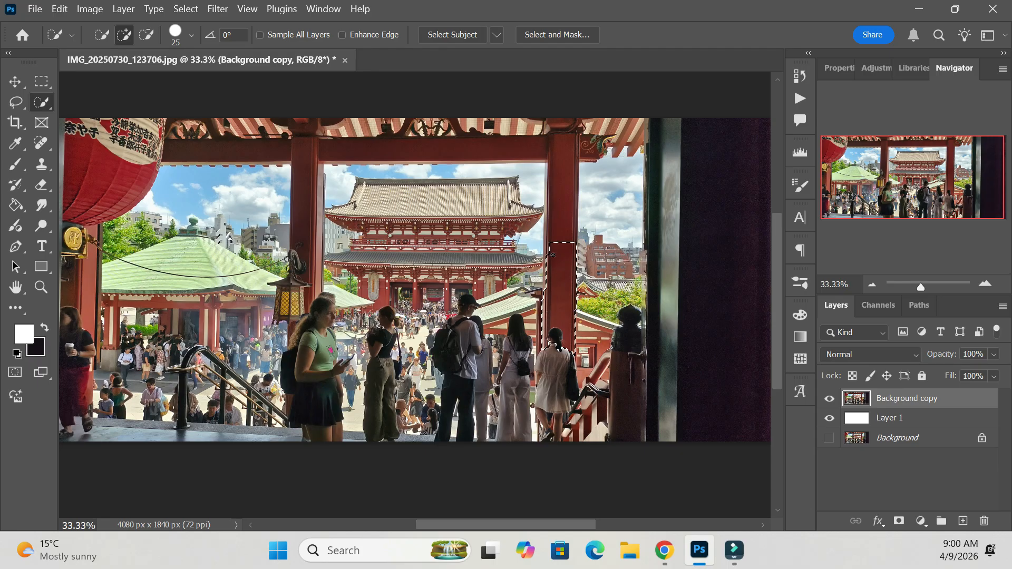
{"action": "key", "text": "ctrl+plus"}
{"action": "mouse_move", "coordinate": [607, 285]}
{"action": "left_mouse_down"}
{"action": "mouse_move", "coordinate": [620, 150]}
{"action": "mouse_move", "coordinate": [639, 149]}
{"action": "mouse_move", "coordinate": [616, 128]}
{"action": "mouse_move", "coordinate": [613, 138]}
{"action": "mouse_move", "coordinate": [635, 86]}
{"action": "left_mouse_up"}
{"action": "left_click_drag", "start_coordinate": [775, 244], "coordinate": [774, 217]}
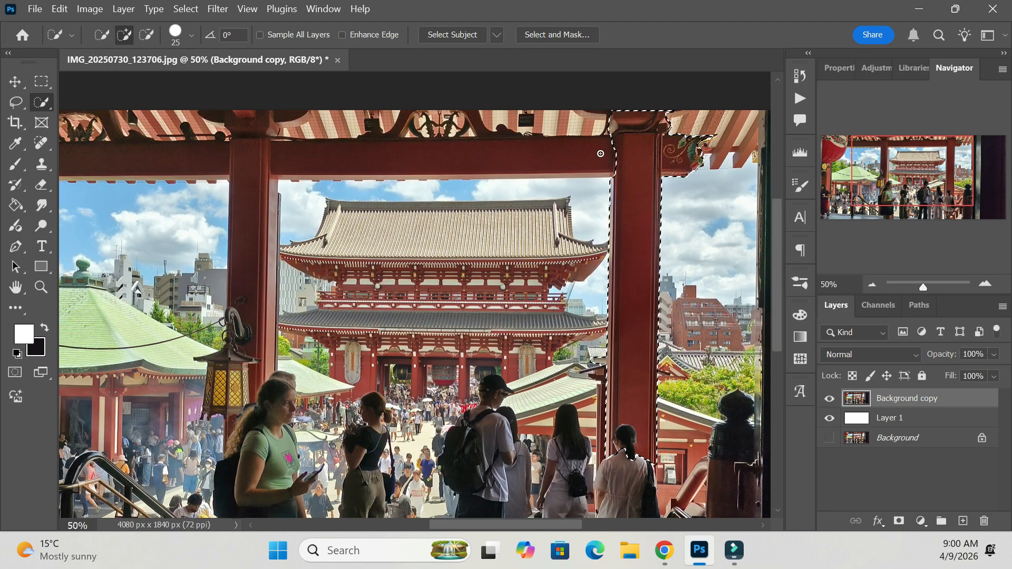
Extend the quick selection along the horizontal red beam above the temple.
{"action": "left_click", "coordinate": [600, 155]}
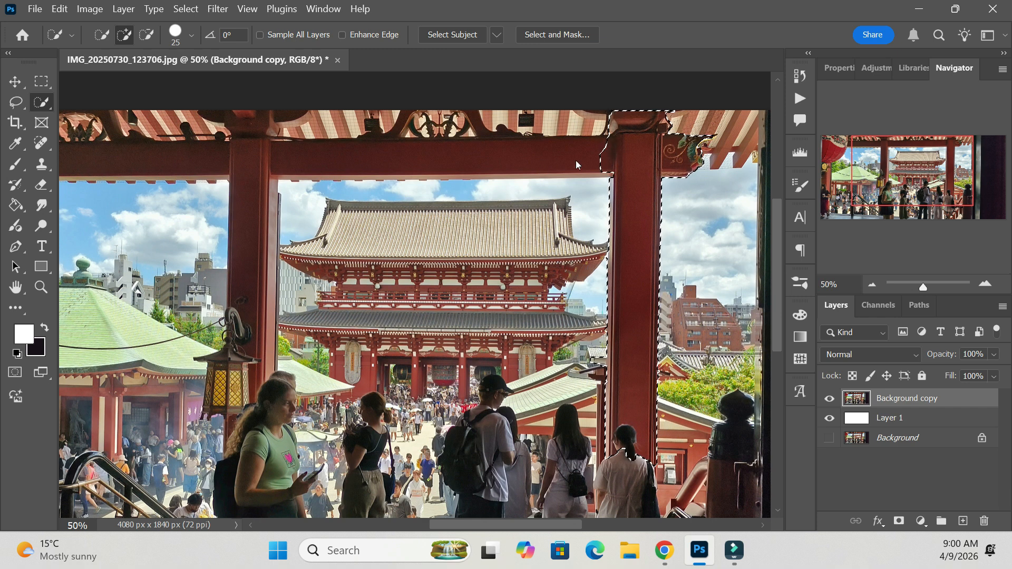
{"action": "left_click", "coordinate": [509, 166]}
{"action": "left_click_drag", "start_coordinate": [509, 166], "coordinate": [497, 173]}
Try moving the selected pillar and beam down and to the left, and undo the move and the selection.
{"action": "key", "text": "ctrl+minus"}
{"action": "left_click", "coordinate": [20, 78]}
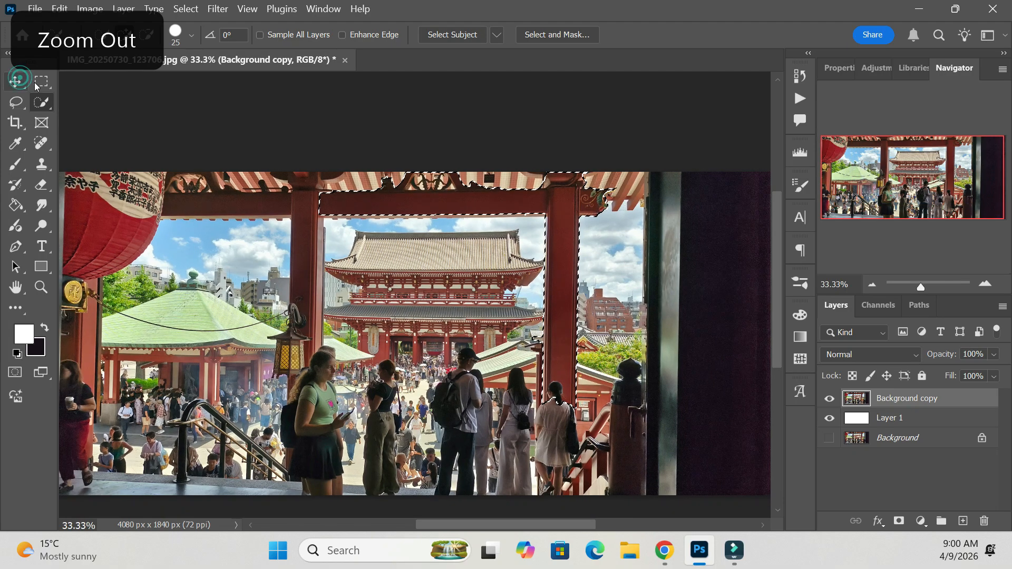
{"action": "left_click_drag", "start_coordinate": [543, 223], "coordinate": [457, 268]}
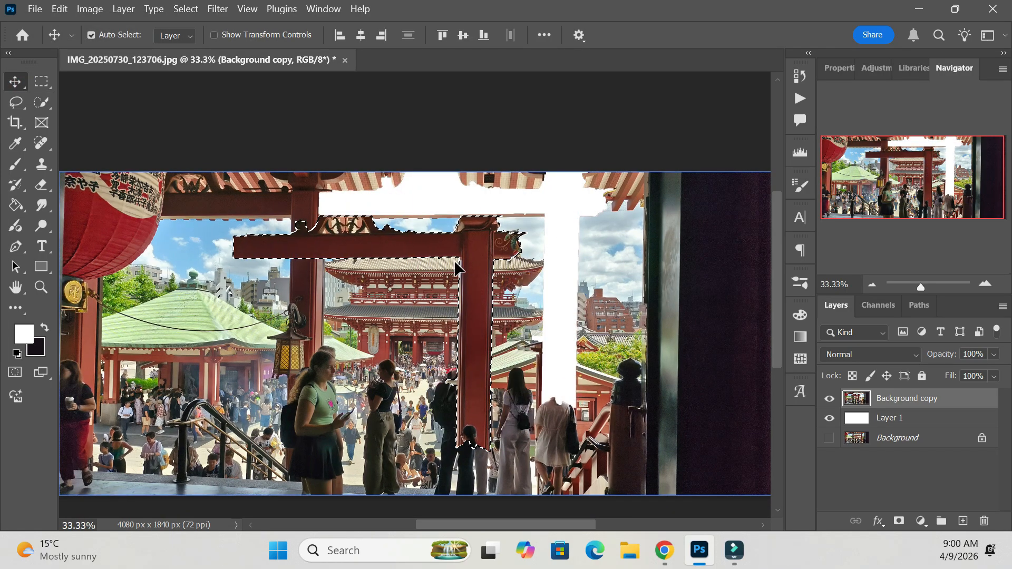
{"action": "key", "text": "ctrl+z"}
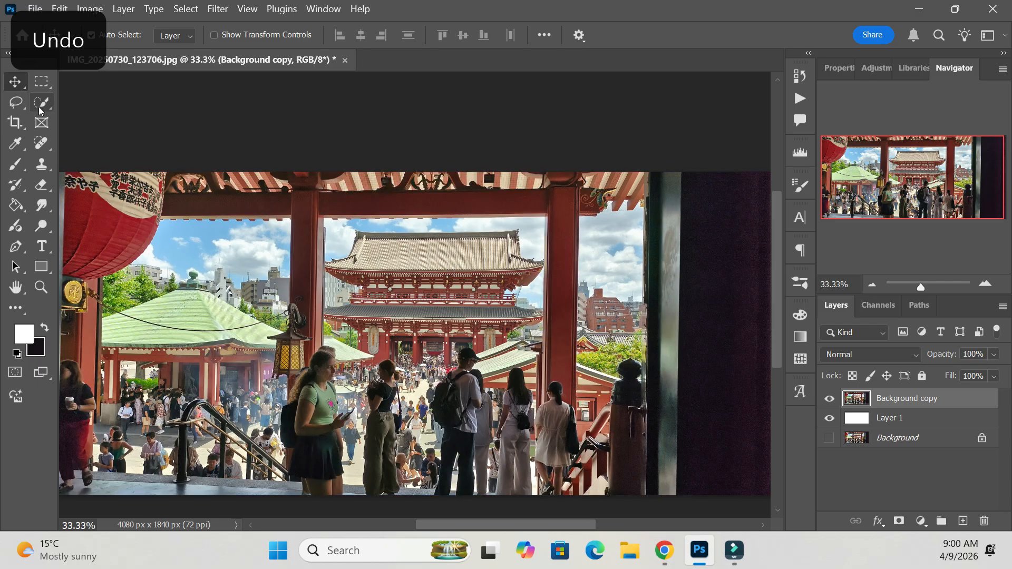
Select the woman in the black top using the Object Selection tool with a rectangle about 381 px wide and 822 px high.
{"action": "left_click", "coordinate": [39, 106]}
{"action": "left_click", "coordinate": [109, 103]}
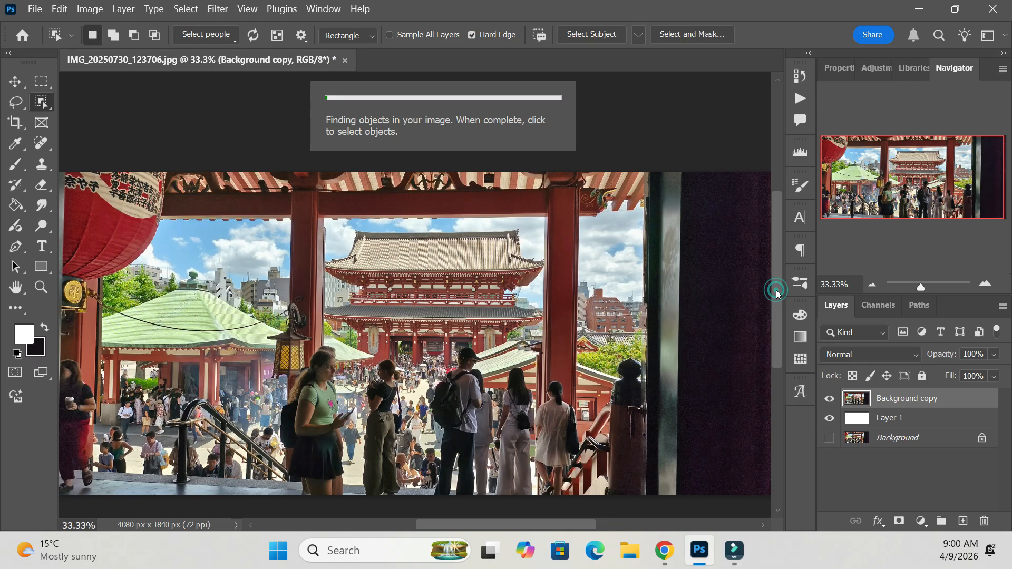
{"action": "left_click_drag", "start_coordinate": [776, 291], "coordinate": [777, 295]}
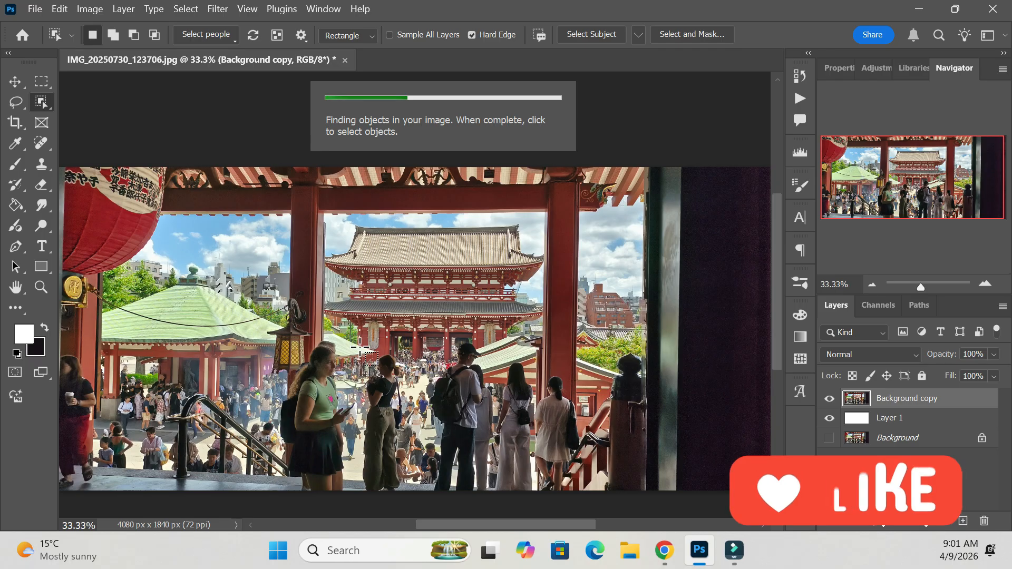
{"action": "left_click_drag", "start_coordinate": [353, 347], "coordinate": [419, 498]}
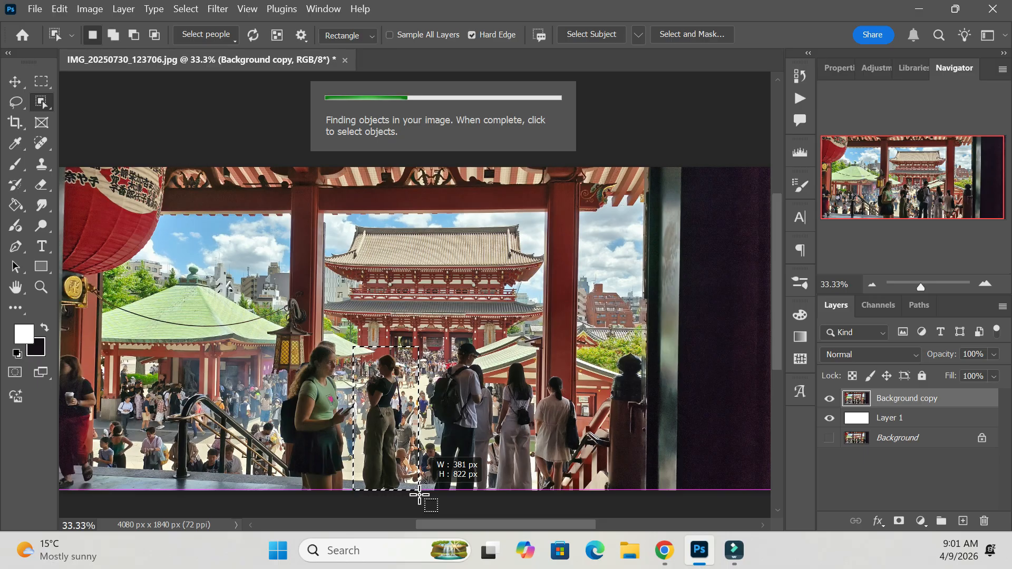
{"action": "left_click_drag", "start_coordinate": [419, 495], "coordinate": [420, 495]}
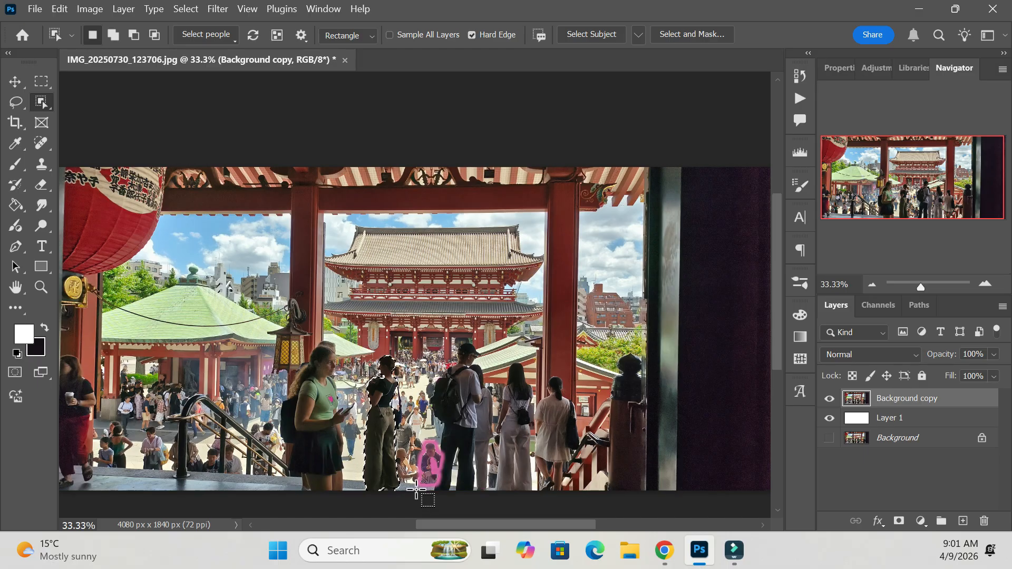
Try moving the selected woman up and to the right over the man with the backpack, and undo the move and the selection.
{"action": "scroll", "coordinate": [774, 305], "scroll_direction": "down", "scroll_amount": 1}
{"action": "key", "text": "ctrl+plus"}
{"action": "key", "text": "ctrl+plus"}
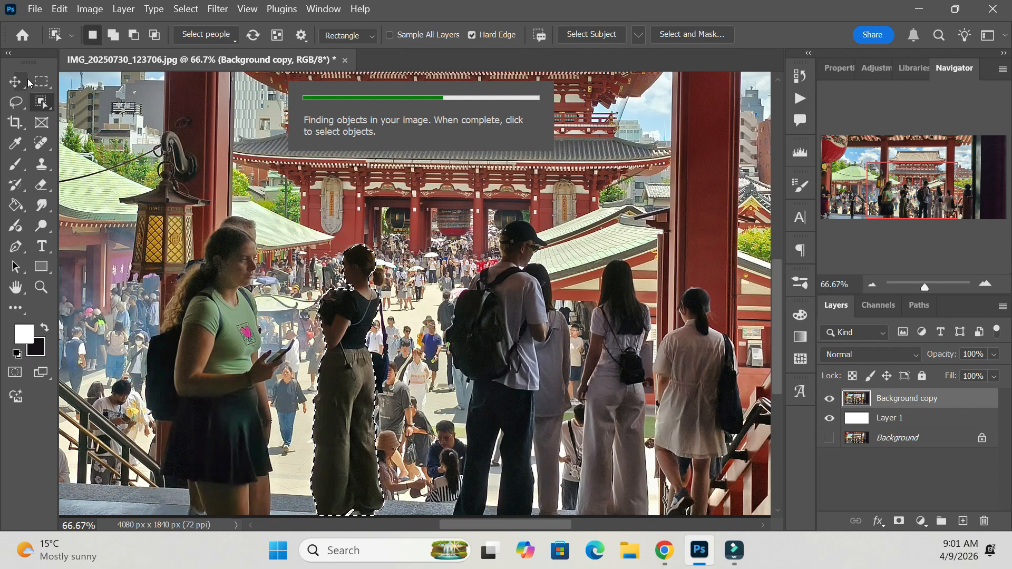
{"action": "key", "text": "v"}
{"action": "left_click_drag", "start_coordinate": [354, 382], "coordinate": [471, 321]}
{"action": "key", "text": "ctrl+minus"}
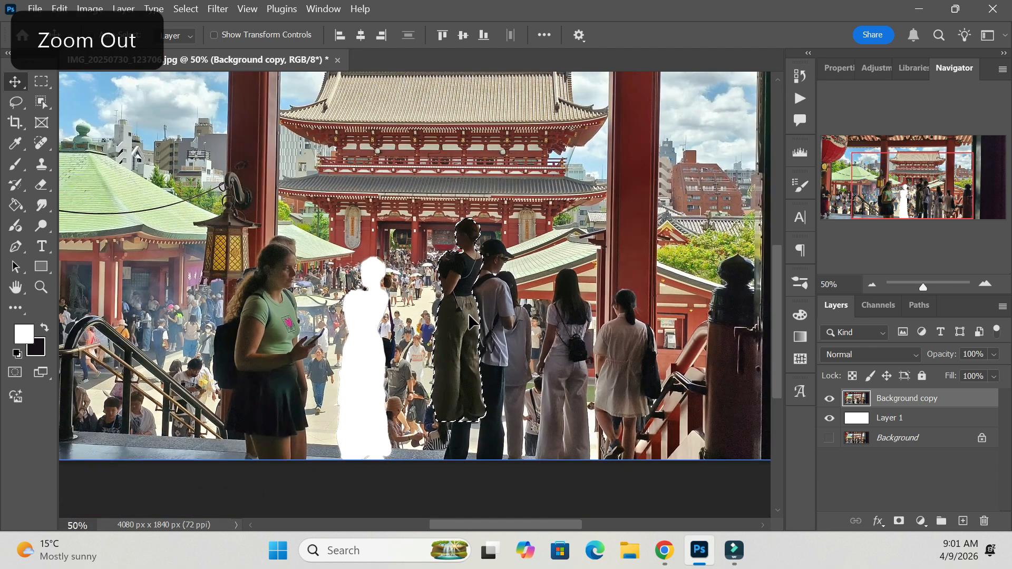
{"action": "key", "text": "ctrl+z"}
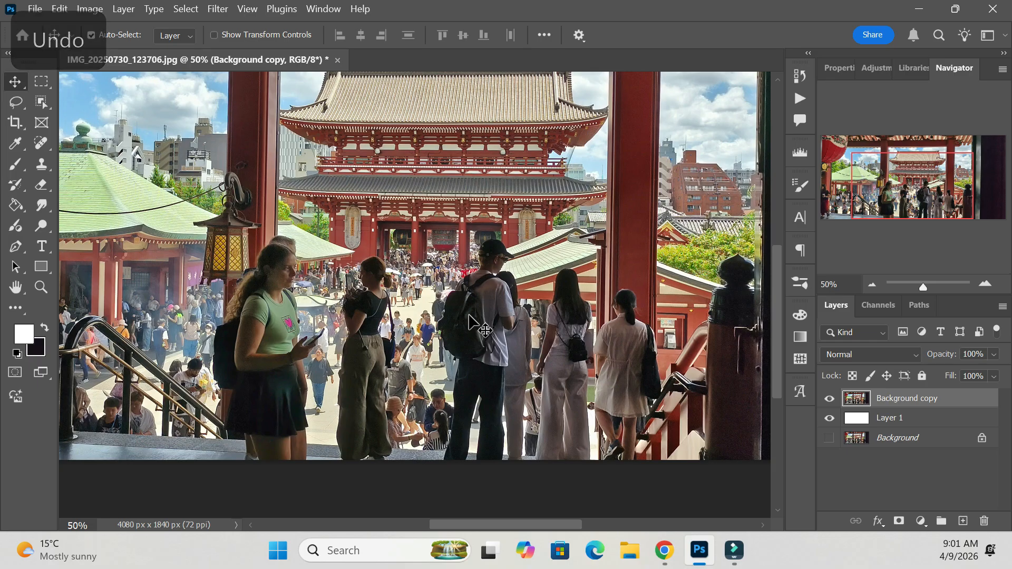
{"action": "key", "text": "ctrl+minus"}
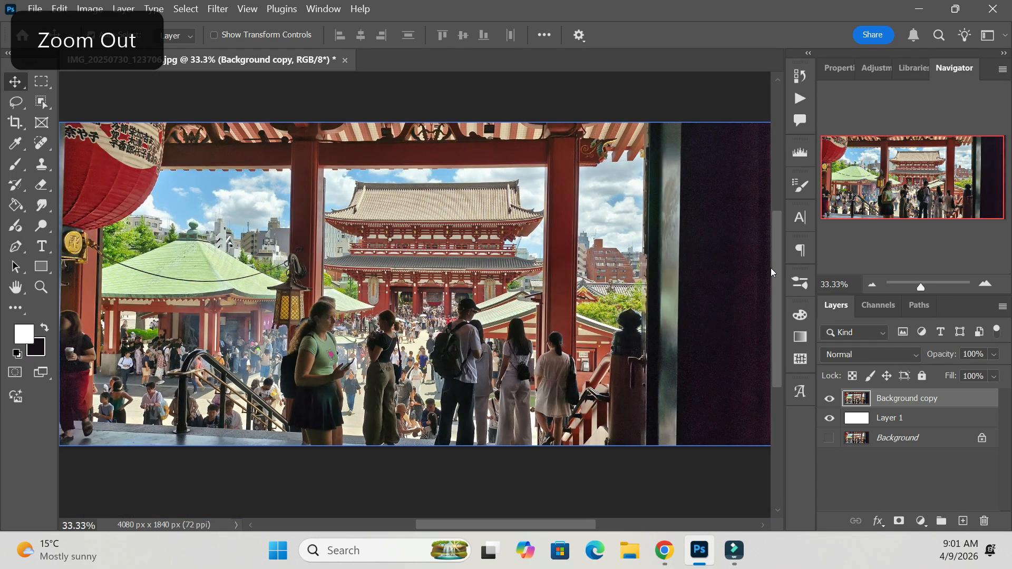
{"action": "left_click_drag", "start_coordinate": [494, 523], "coordinate": [487, 523]}
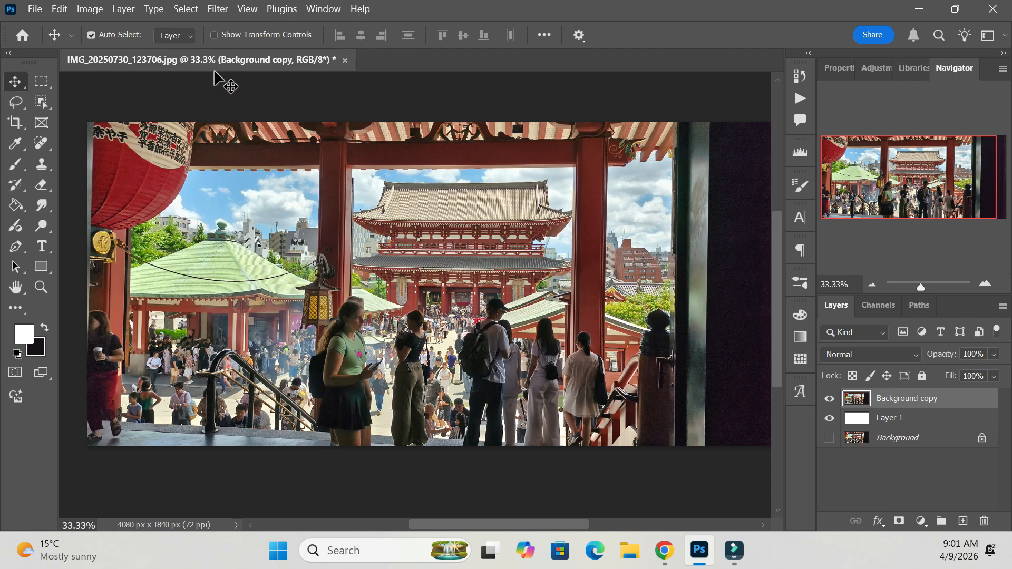
Select the entire image and deselect it again.
{"action": "left_click", "coordinate": [183, 16]}
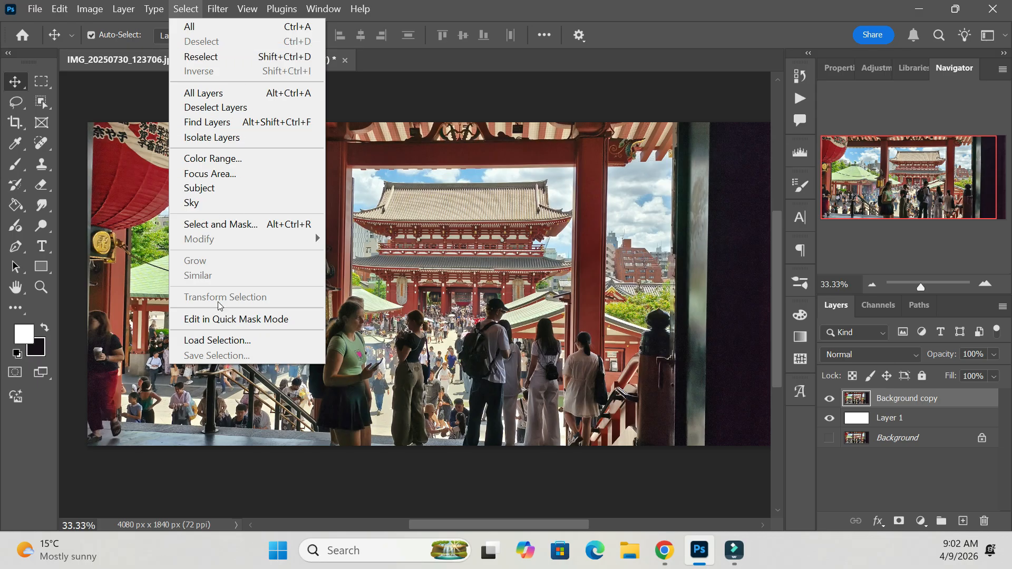
{"action": "left_click", "coordinate": [227, 26]}
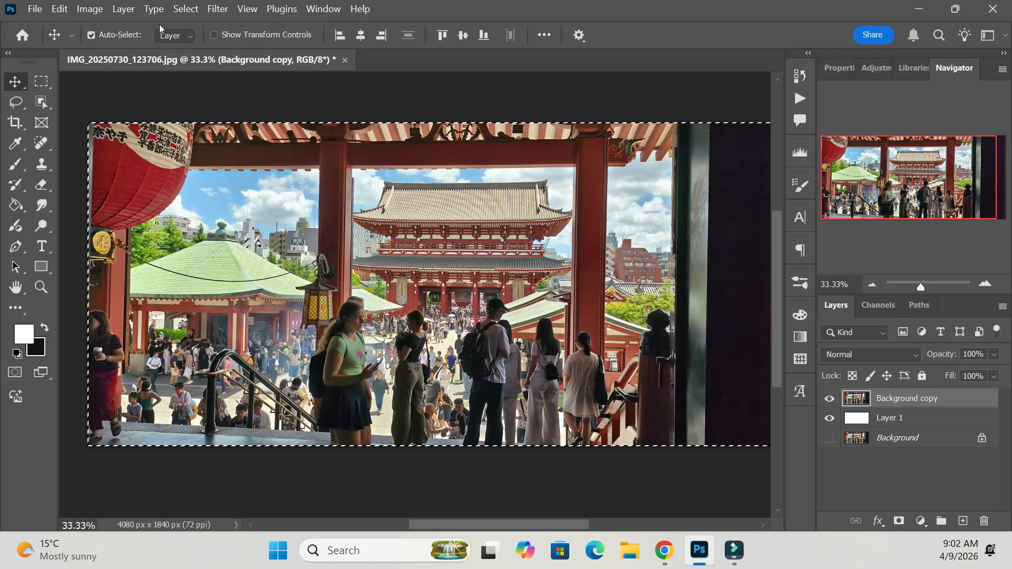
{"action": "key", "text": "ctrl+d"}
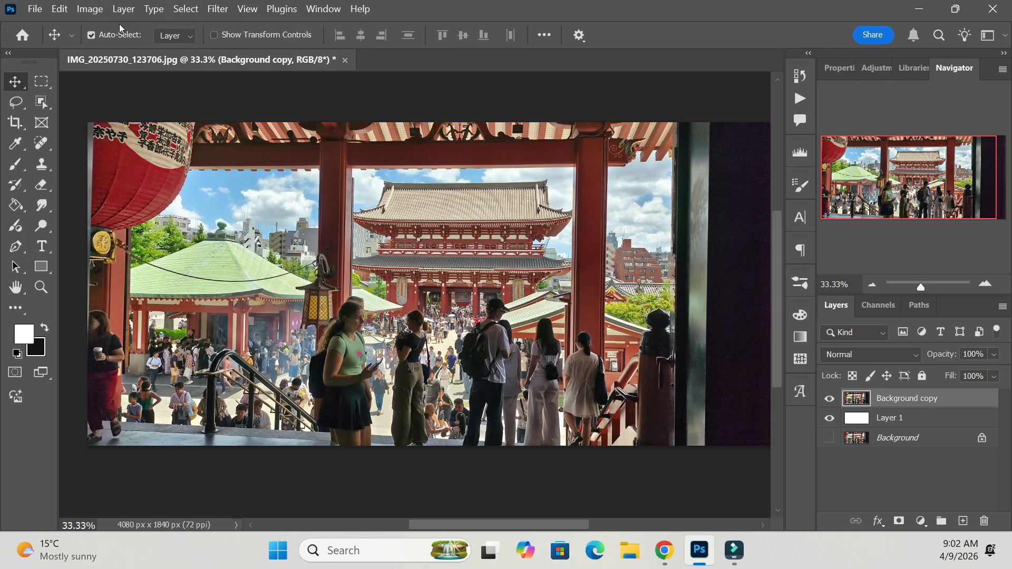
Draw a large freehand lasso selection around the temple and the crowd in front of it.
{"action": "left_click", "coordinate": [183, 11]}
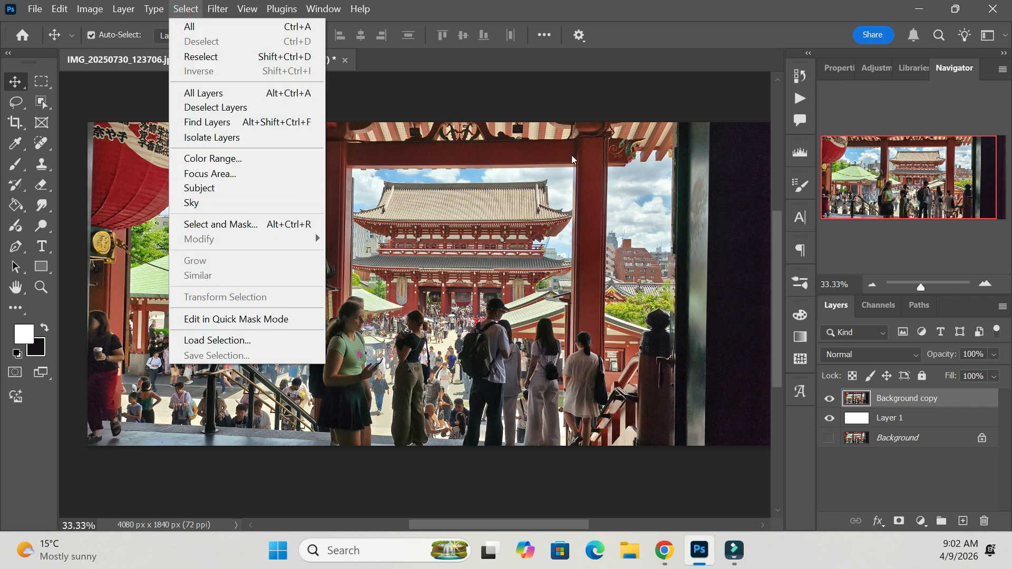
{"action": "left_click", "coordinate": [16, 101]}
{"action": "mouse_move", "coordinate": [474, 202]}
{"action": "left_mouse_down"}
{"action": "mouse_move", "coordinate": [239, 316]}
{"action": "mouse_move", "coordinate": [410, 206]}
{"action": "left_mouse_up"}
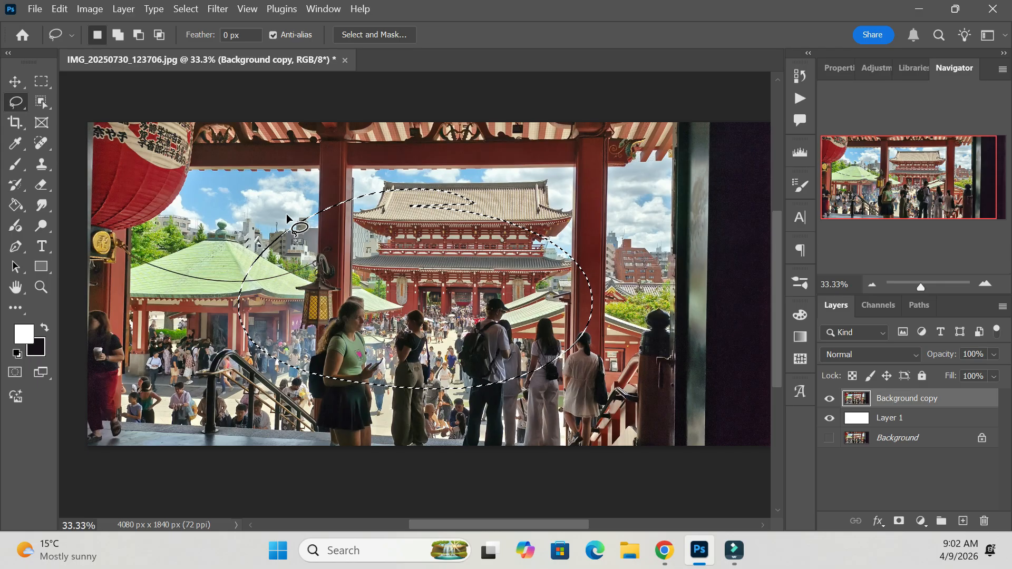
Invert the lasso selection and try moving the area outside it up and to the left.
{"action": "left_click", "coordinate": [184, 10]}
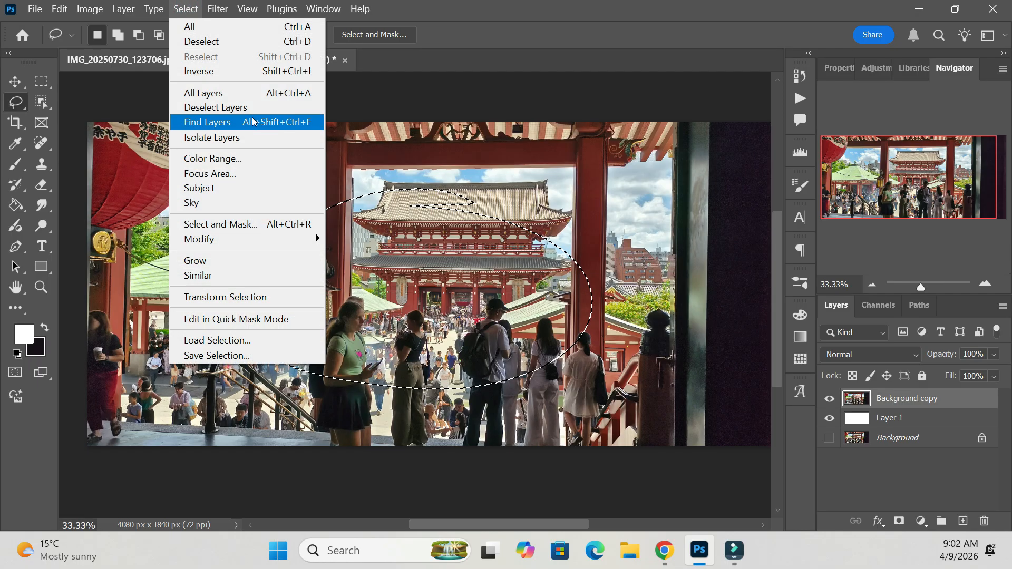
{"action": "left_click", "coordinate": [228, 67]}
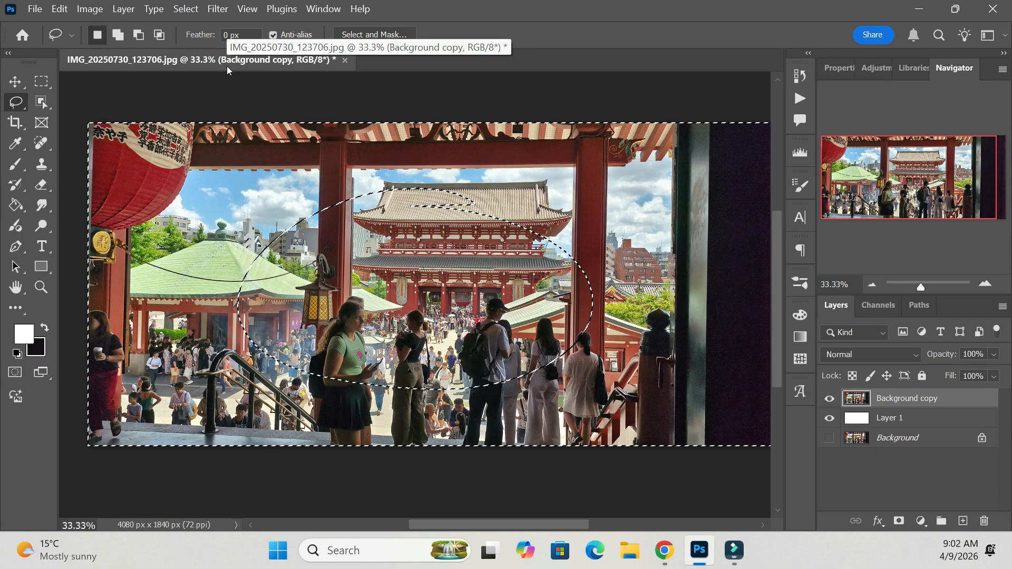
{"action": "left_click", "coordinate": [15, 81]}
{"action": "left_click_drag", "start_coordinate": [582, 231], "coordinate": [548, 195]}
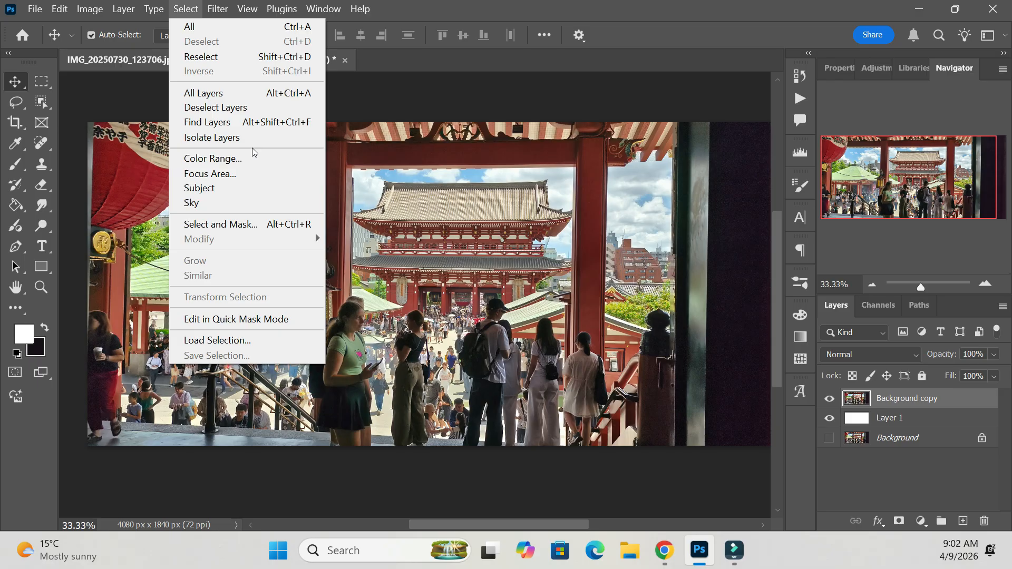
Select the red areas using Color Range with Sampled Colors and a fuzziness of 40, sampling the red of the temple.
{"action": "left_click", "coordinate": [226, 159]}
{"action": "left_click_drag", "start_coordinate": [544, 81], "coordinate": [694, 82]}
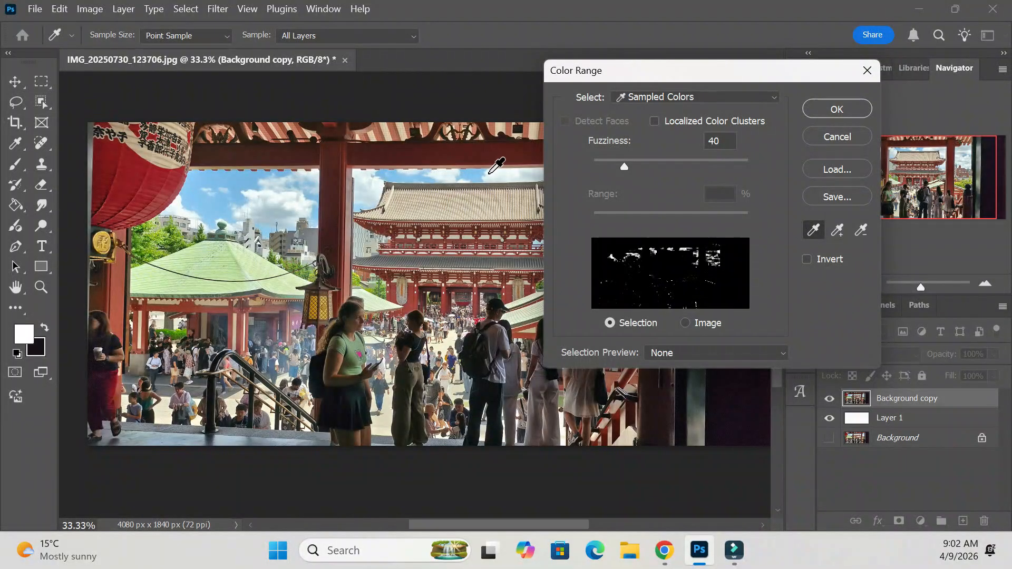
{"action": "left_click", "coordinate": [409, 304]}
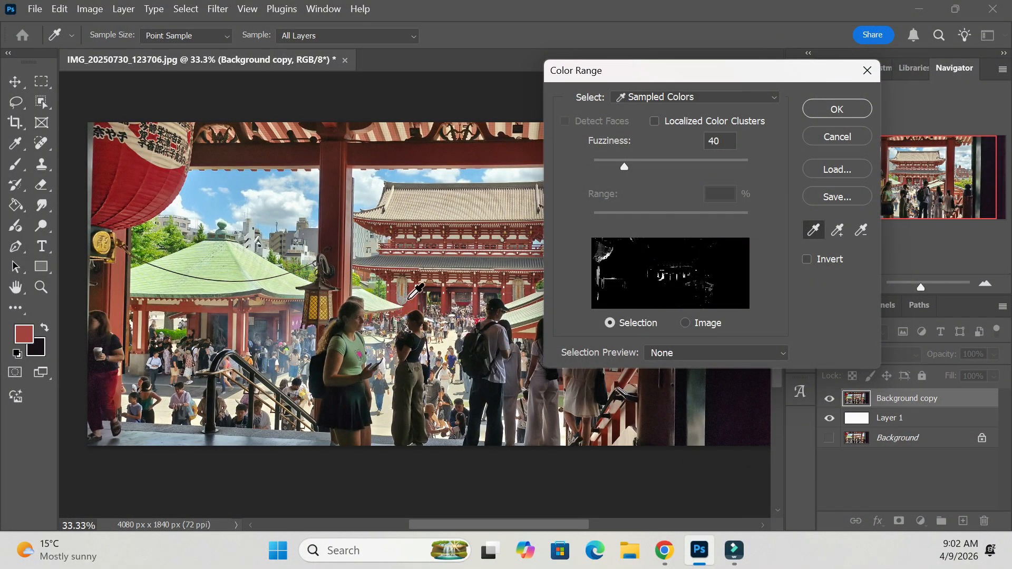
{"action": "left_click", "coordinate": [836, 110]}
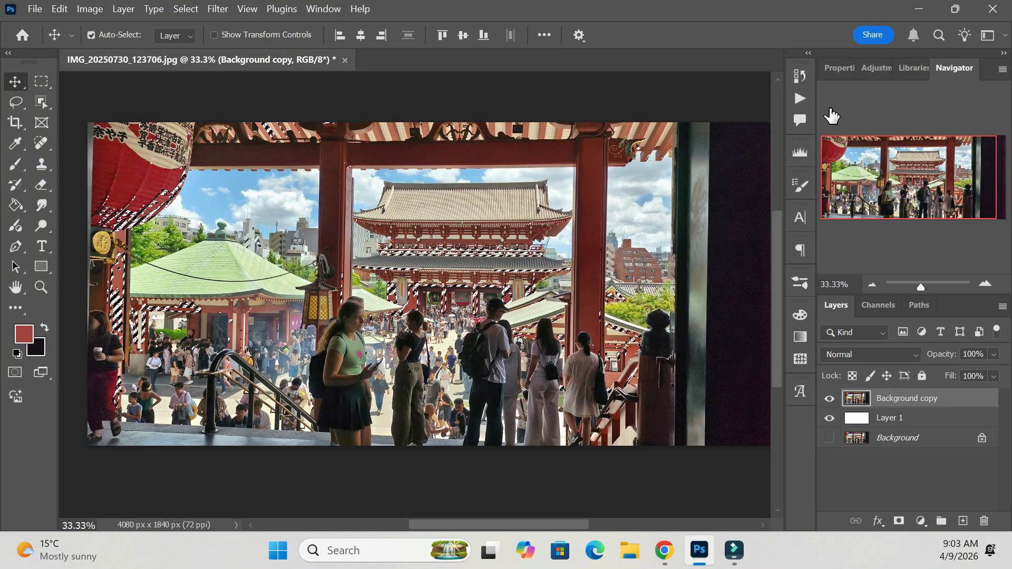
Apply a Hue/Saturation adjustment with saturation +59 to the selected red areas.
{"action": "left_click", "coordinate": [90, 10]}
{"action": "mouse_move", "coordinate": [221, 48]}
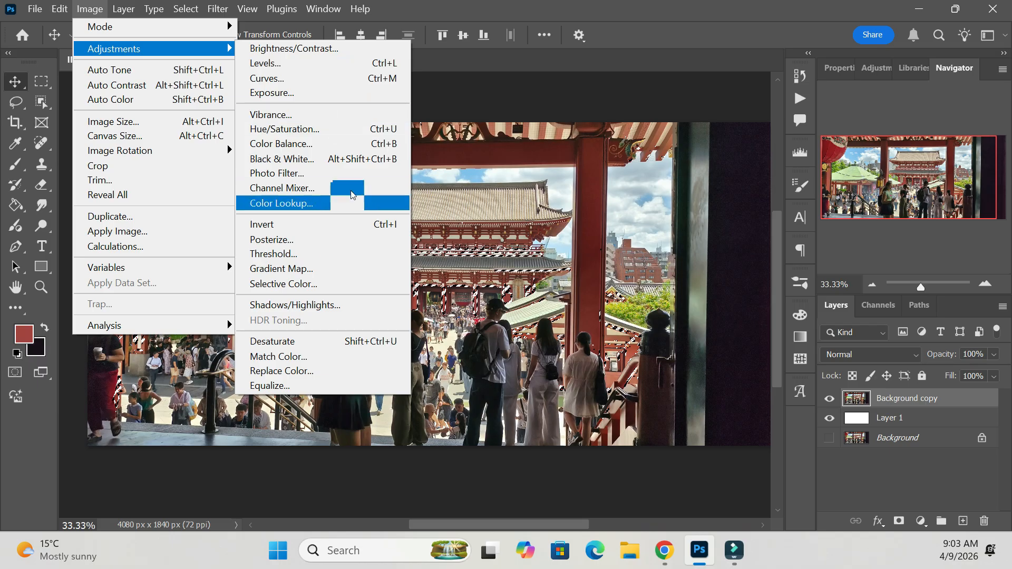
{"action": "left_click", "coordinate": [322, 130]}
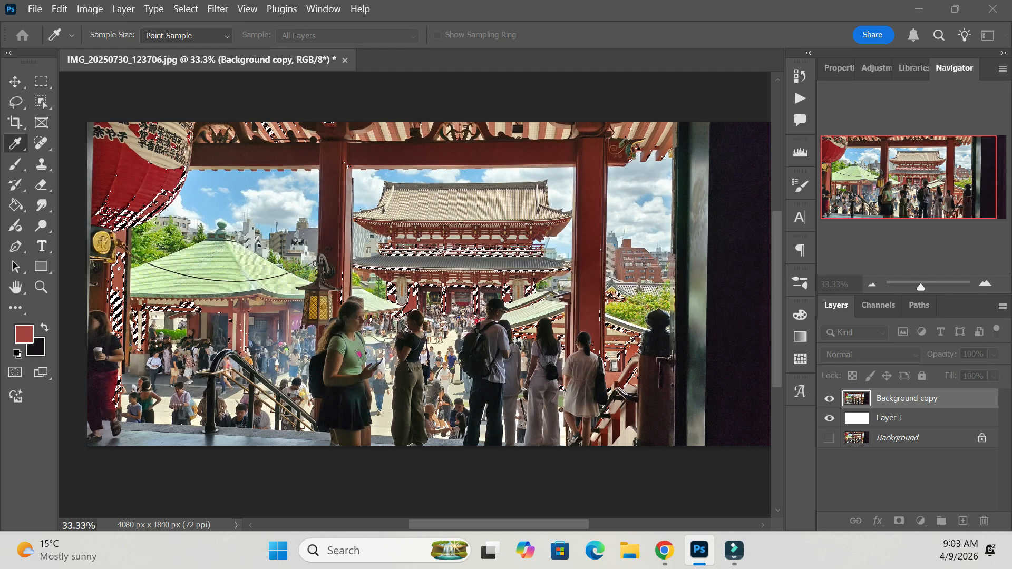
{"action": "left_click_drag", "start_coordinate": [362, 171], "coordinate": [662, 110]}
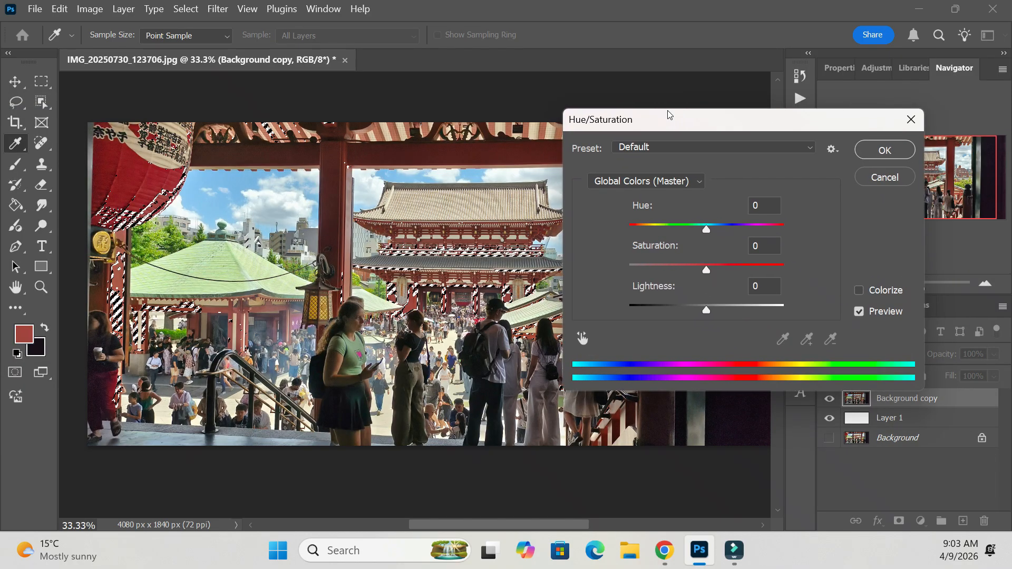
{"action": "left_click_drag", "start_coordinate": [742, 269], "coordinate": [752, 269]}
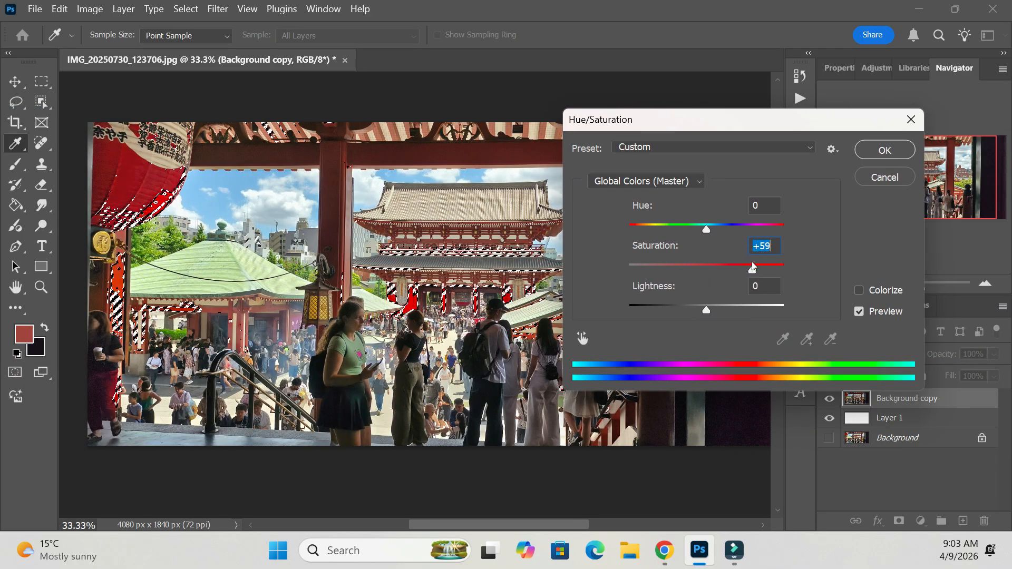
{"action": "left_click", "coordinate": [884, 151]}
Clear the selection, undo the deselection and the saturation change, and deselect the red areas again.
{"action": "key", "text": "ctrl+d"}
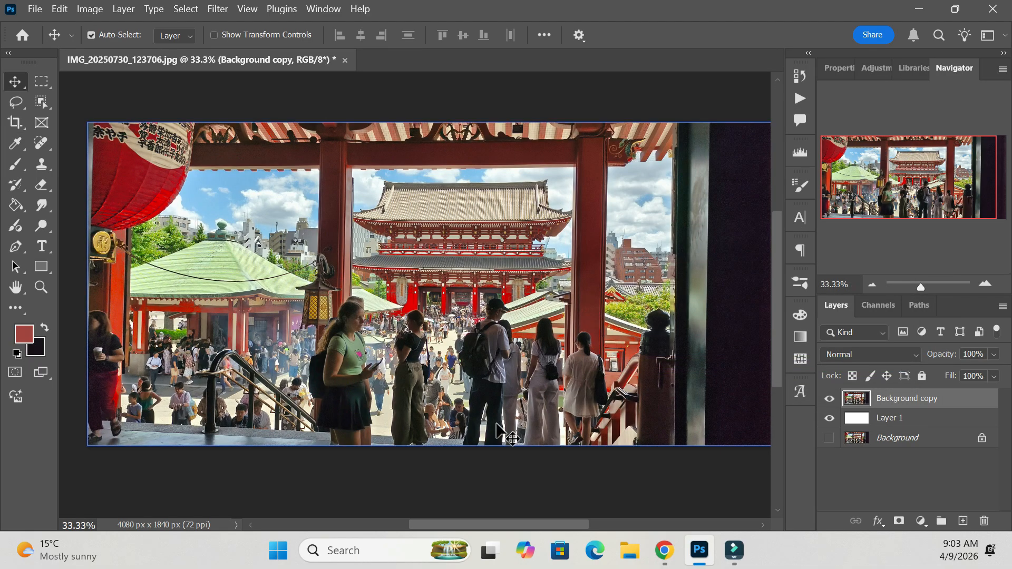
{"action": "key", "text": "ctrl+z"}
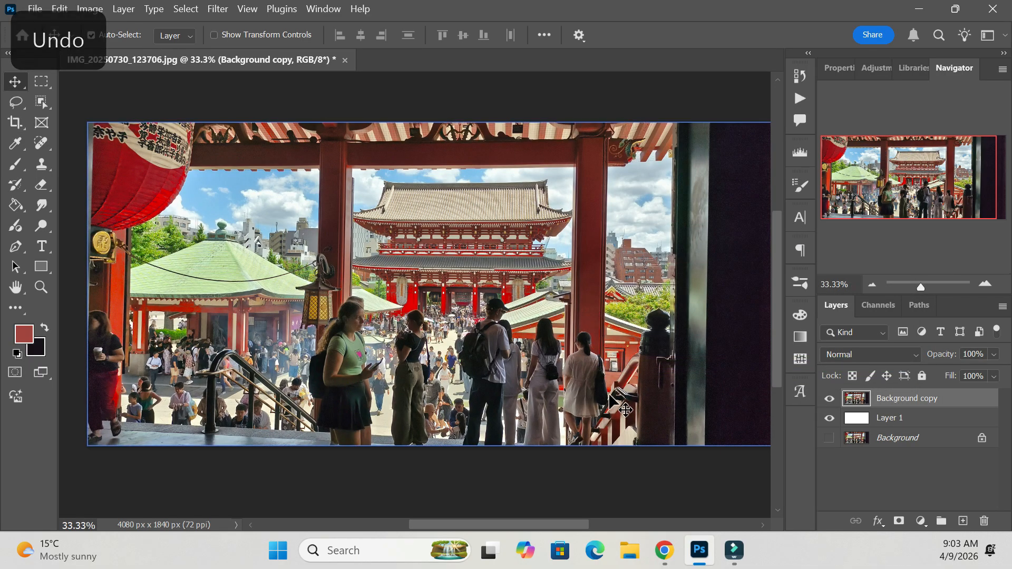
{"action": "key", "text": "ctrl+z"}
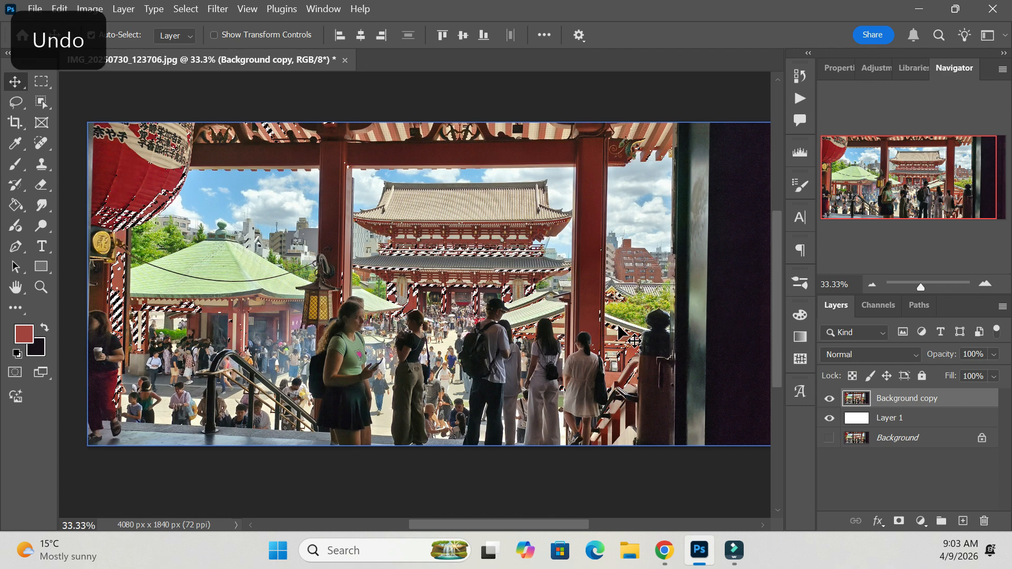
{"action": "key", "text": "ctrl+d"}
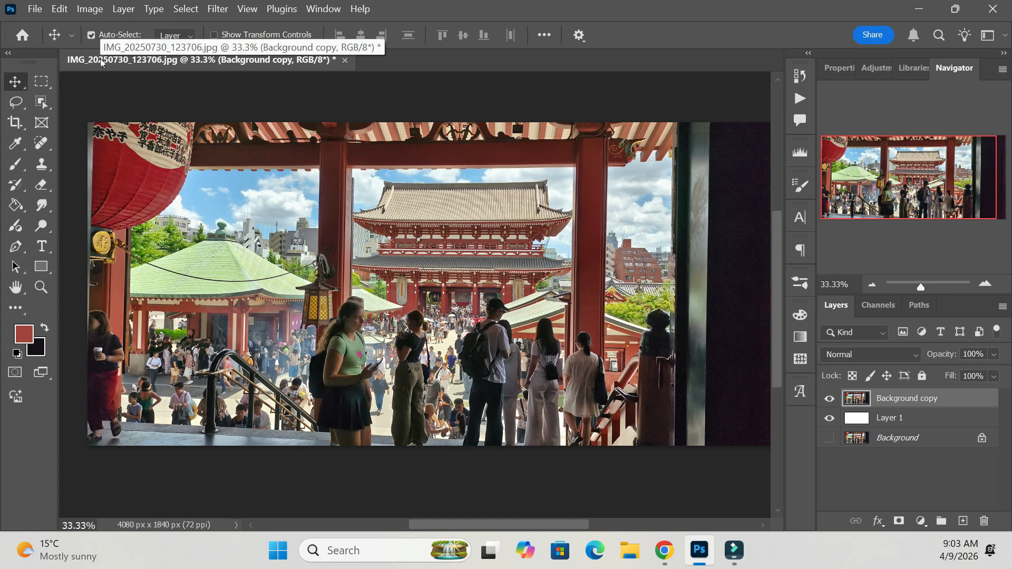
Draw a freehand lasso selection across the green-roofed pavilion and the lower part of the temple.
{"action": "left_click", "coordinate": [186, 12]}
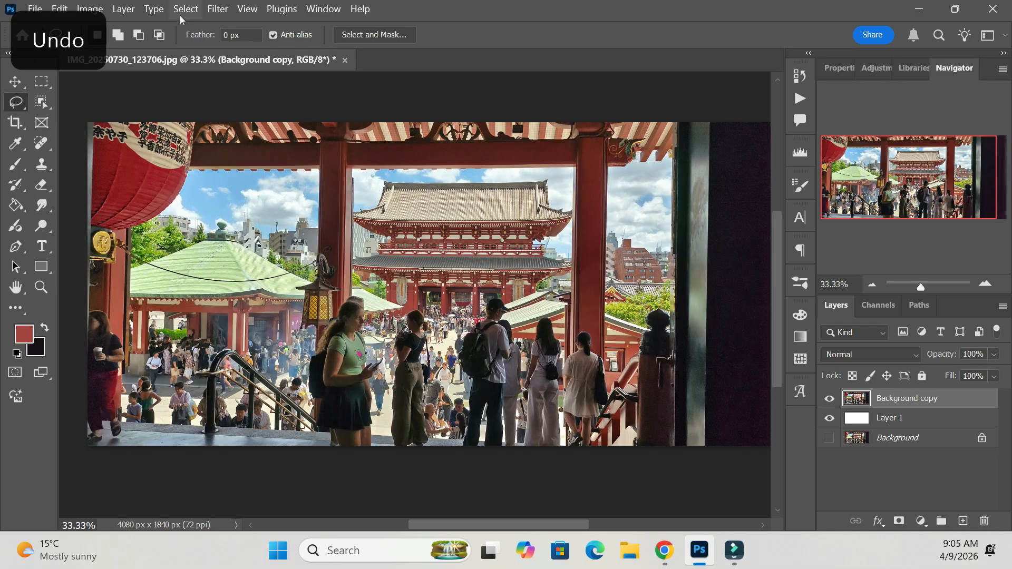
{"action": "left_click", "coordinate": [184, 11]}
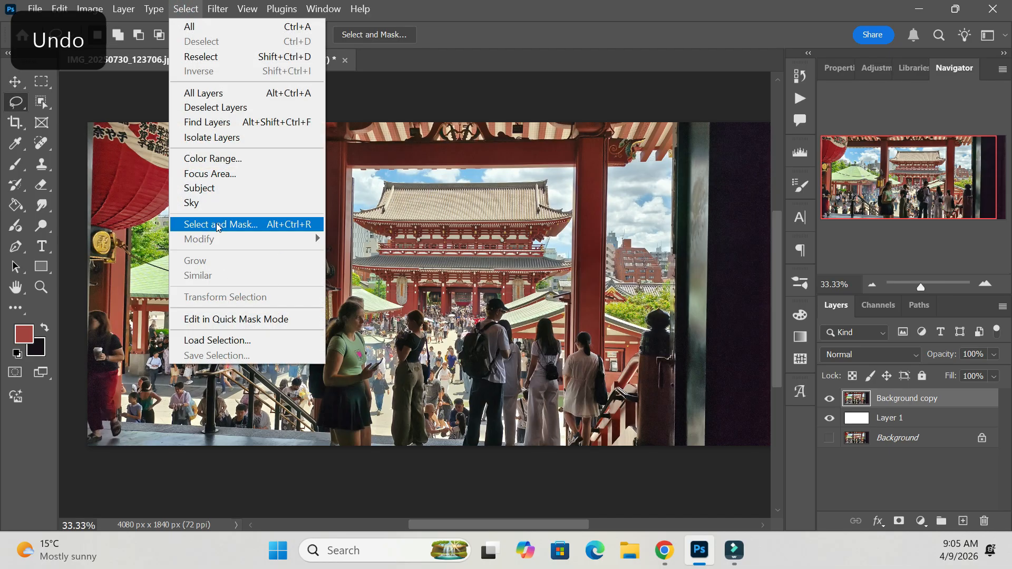
{"action": "left_click", "coordinate": [466, 228]}
{"action": "left_click_drag", "start_coordinate": [269, 263], "coordinate": [270, 248]}
Expand the lasso selection to similar colors throughout the image.
{"action": "left_click", "coordinate": [185, 9]}
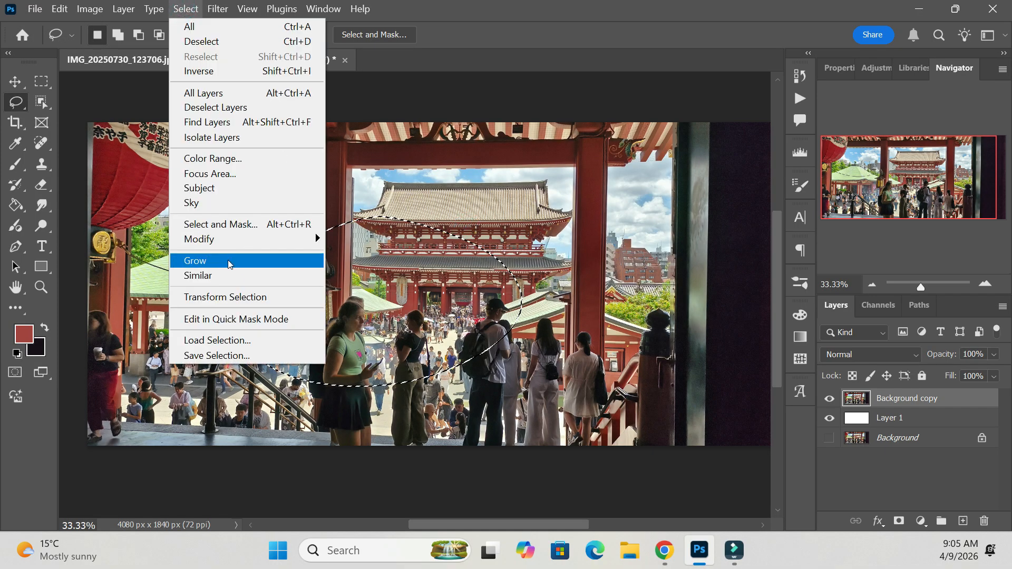
{"action": "left_click", "coordinate": [218, 277]}
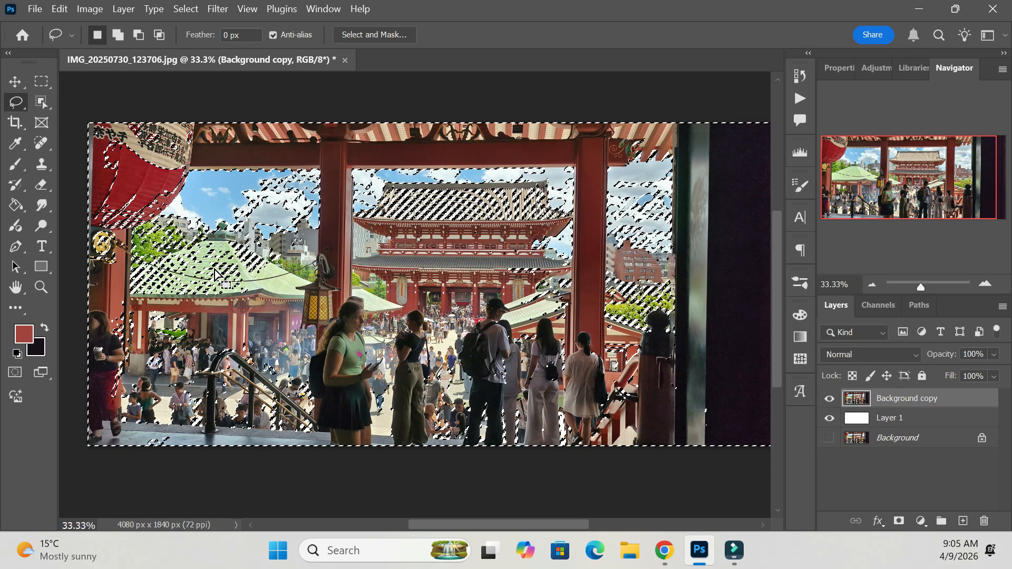
{"action": "left_click", "coordinate": [186, 9]}
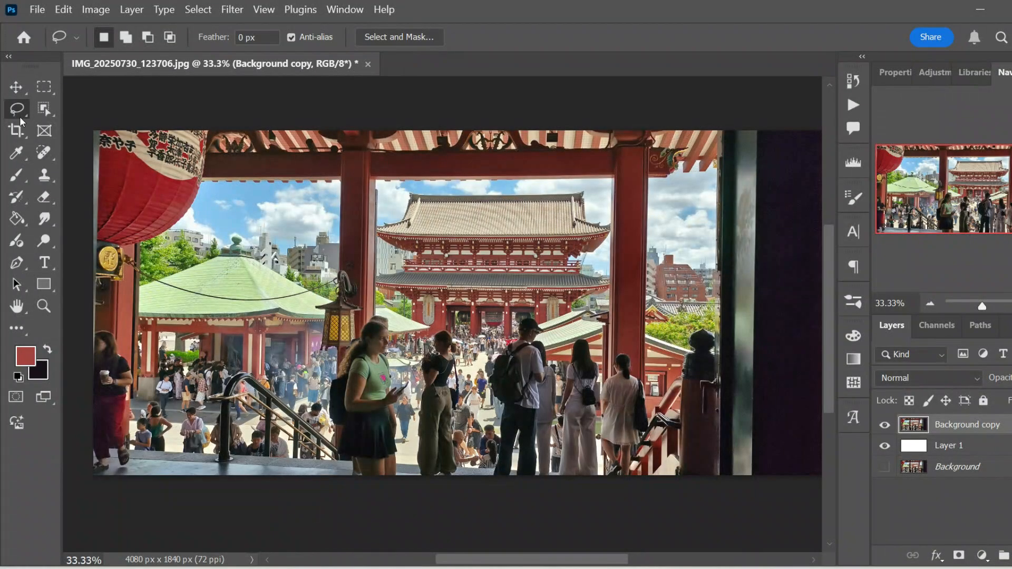
Review the marquee, lasso and Object Selection tools and the available selection commands, and return to the Move tool.
{"action": "left_click", "coordinate": [43, 86]}
{"action": "left_click", "coordinate": [24, 111]}
{"action": "left_click", "coordinate": [45, 109]}
{"action": "left_click", "coordinate": [46, 87]}
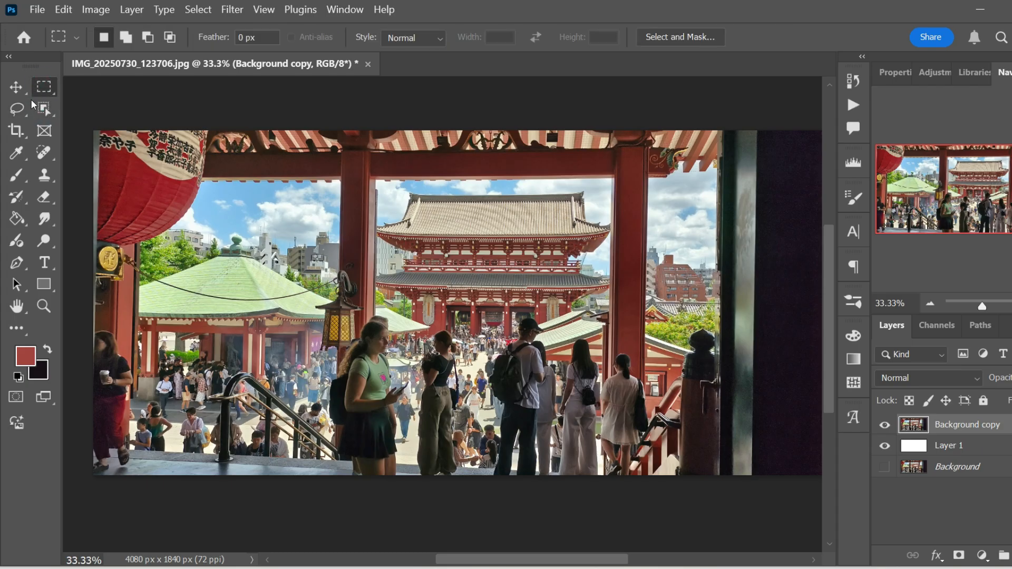
{"action": "left_click", "coordinate": [20, 109]}
{"action": "left_click", "coordinate": [44, 109]}
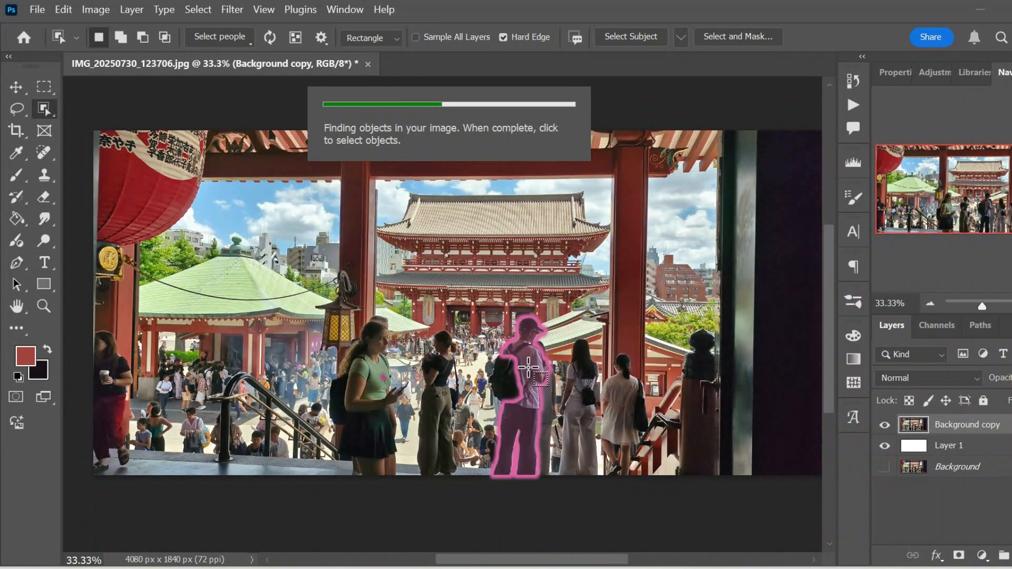
{"action": "left_click", "coordinate": [199, 9]}
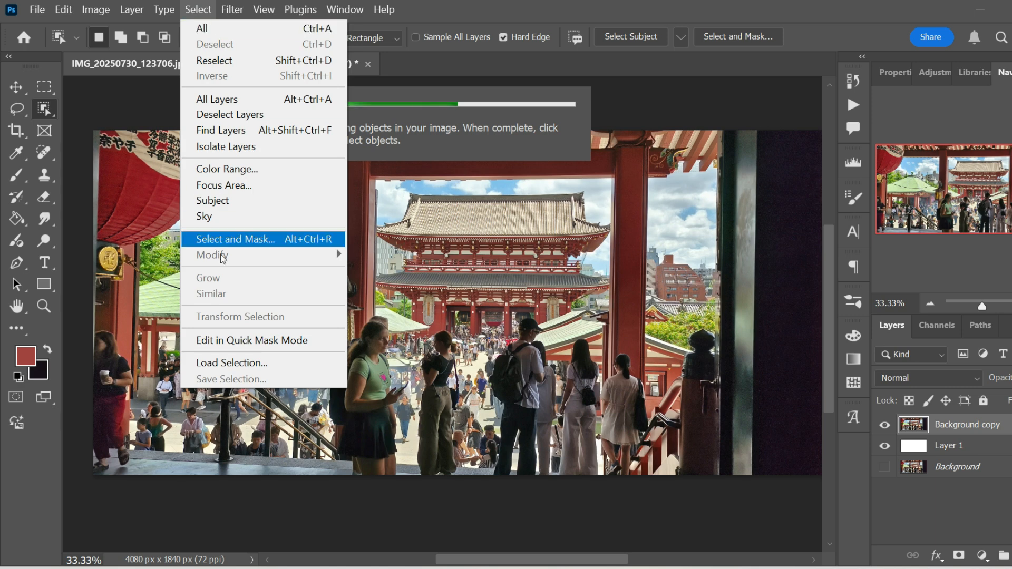
{"action": "left_click", "coordinate": [804, 289]}
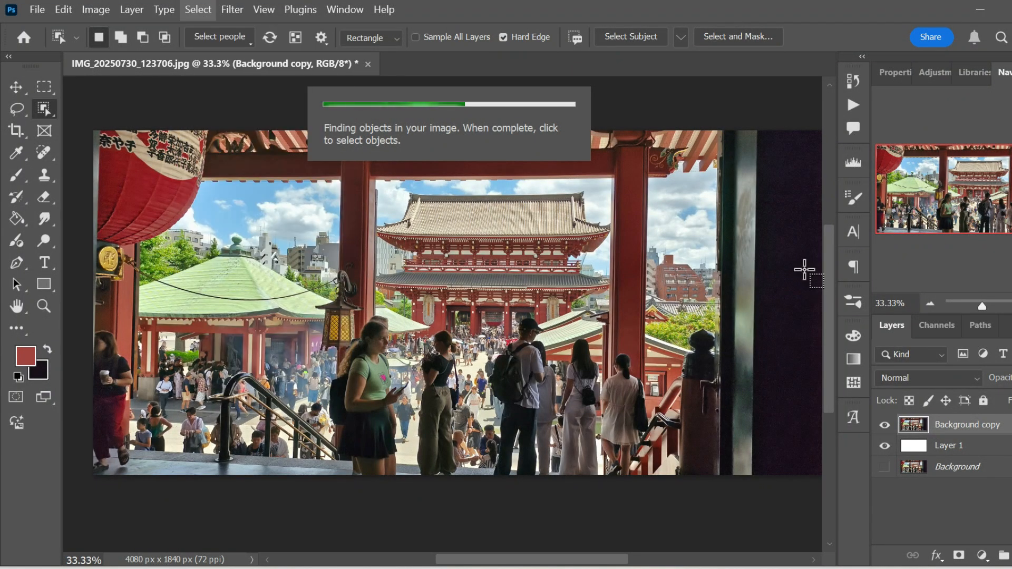
{"action": "left_click", "coordinate": [18, 88]}
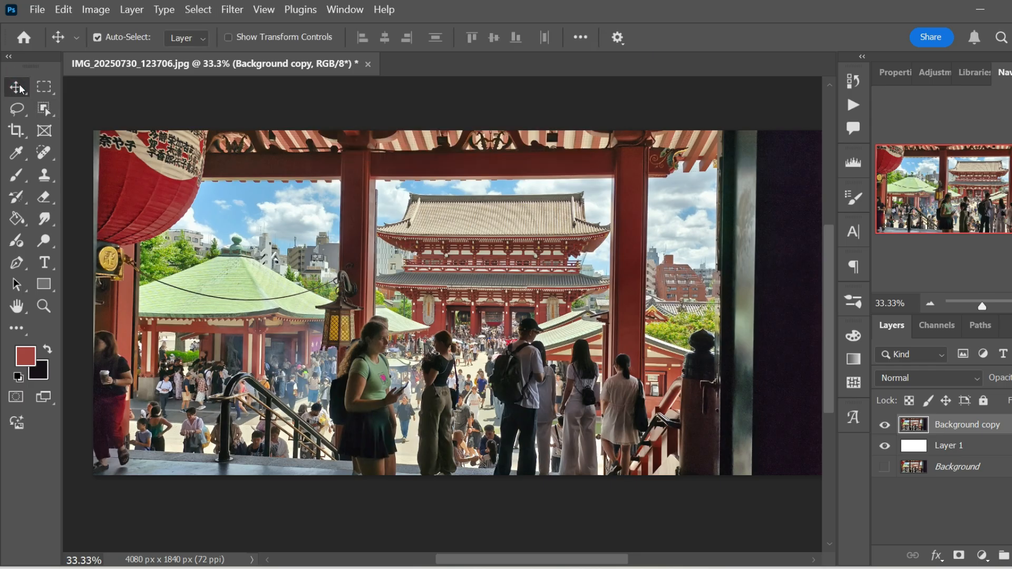